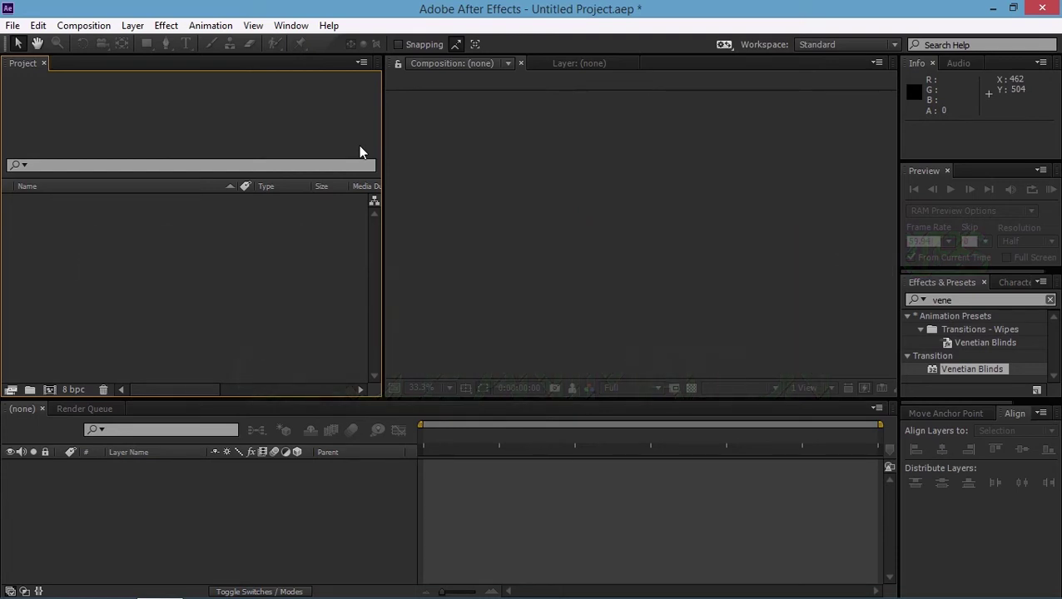
- Open the Composition menu in the empty Untitled Project
click(96, 27)
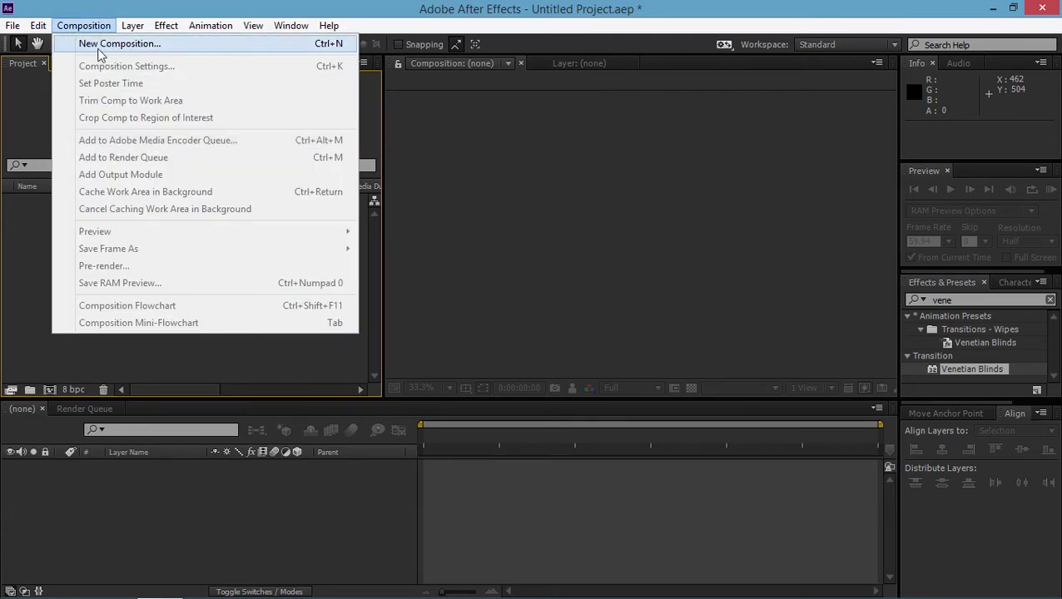
- Create Comp 1 at 1920×1080, 59.94 fps, 0:00:02:10 long, with a black background
click(100, 51)
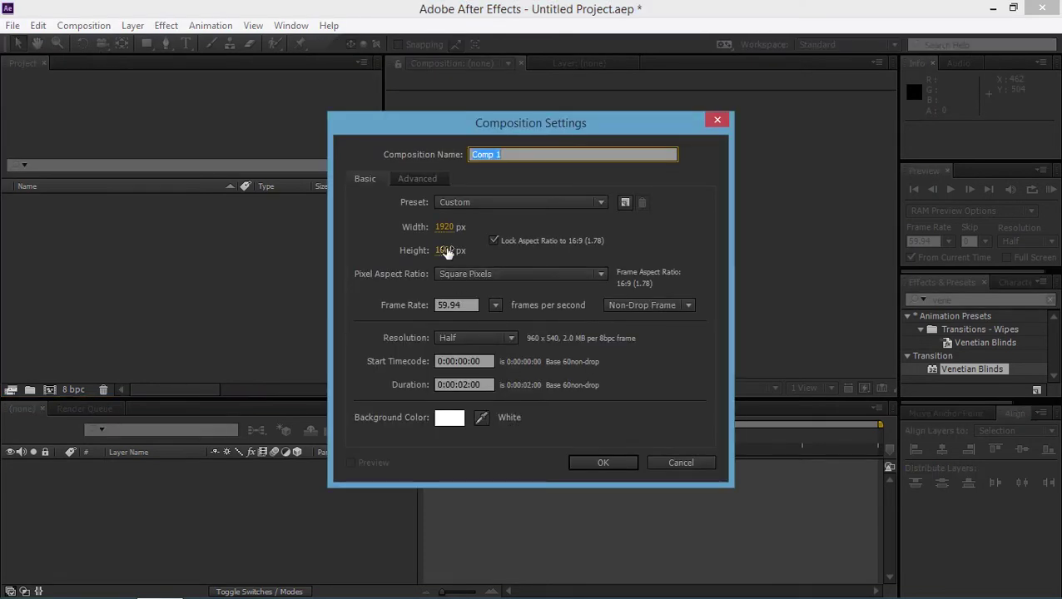
click(472, 386)
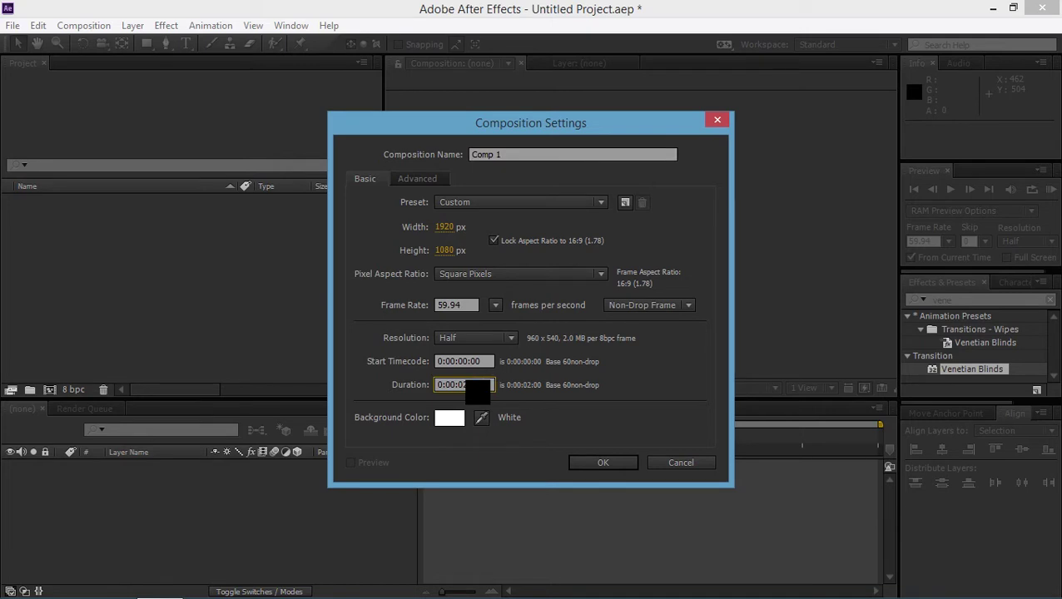
text(2)
key(BackSpace)
text(10)
click(450, 417)
drag(707, 361, 633, 593)
click(994, 326)
click(621, 462)
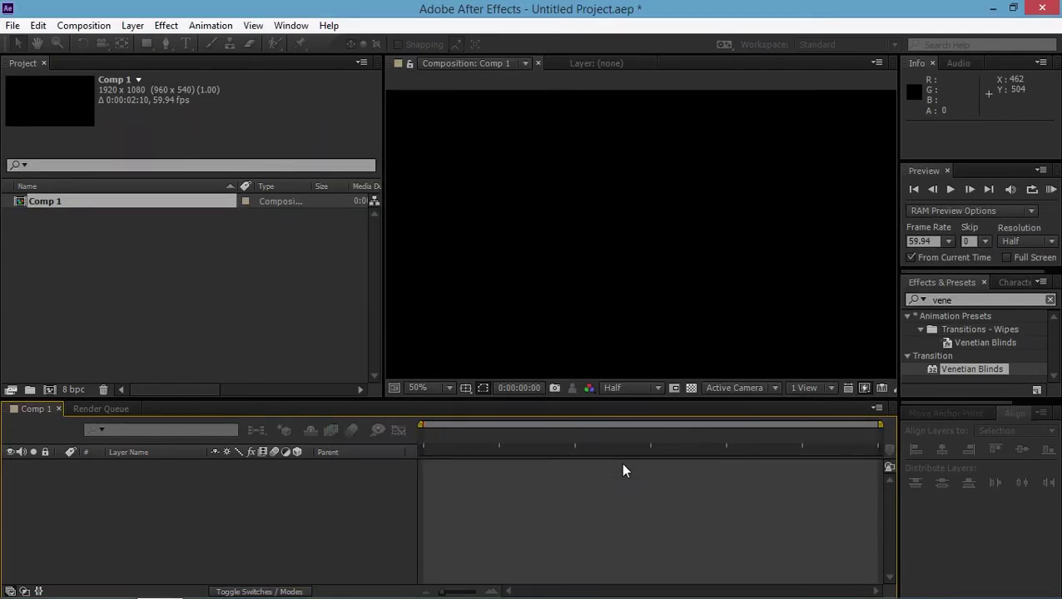
- Add a new shape layer and rename it Circle 2
click(132, 26)
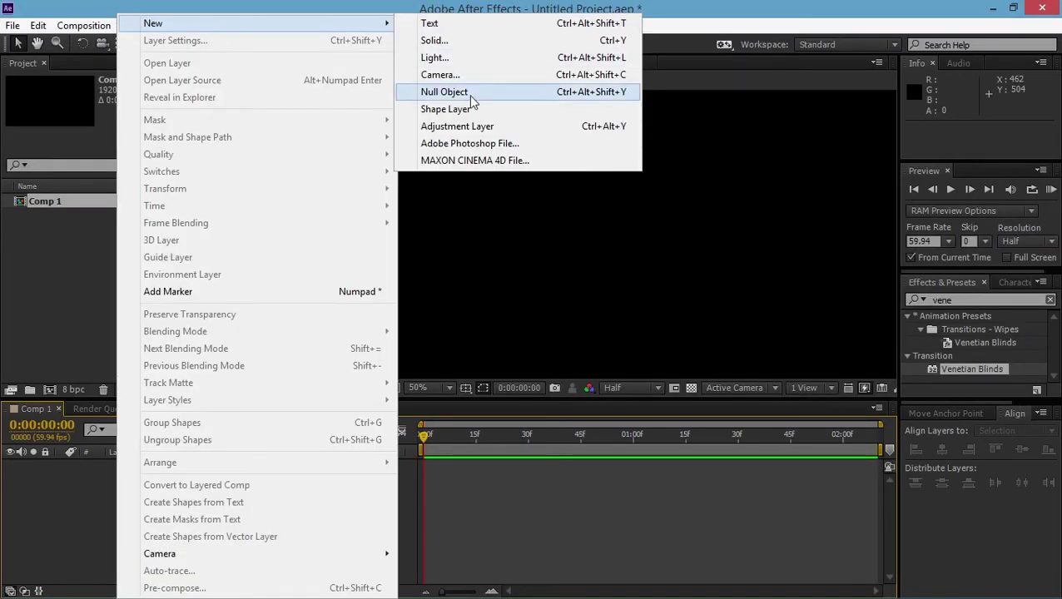
click(195, 486)
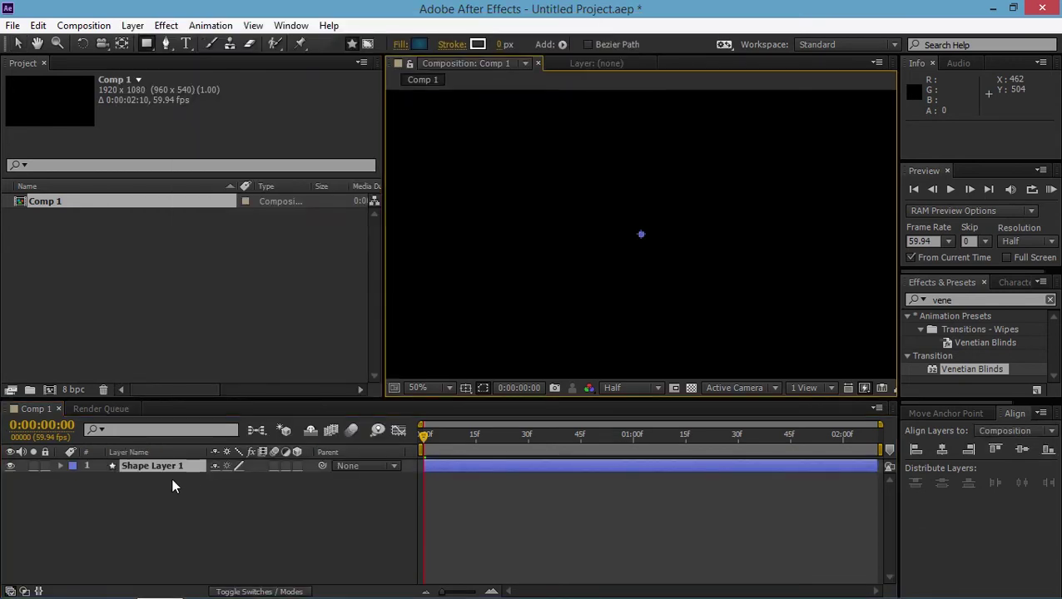
right_click(159, 468)
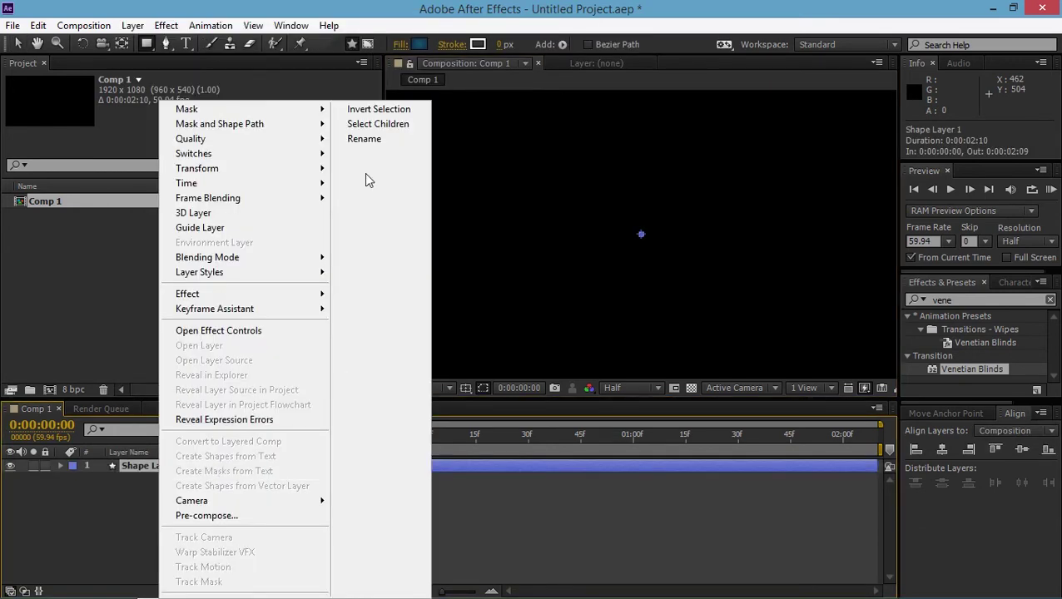
click(366, 139)
text(Circle 2)
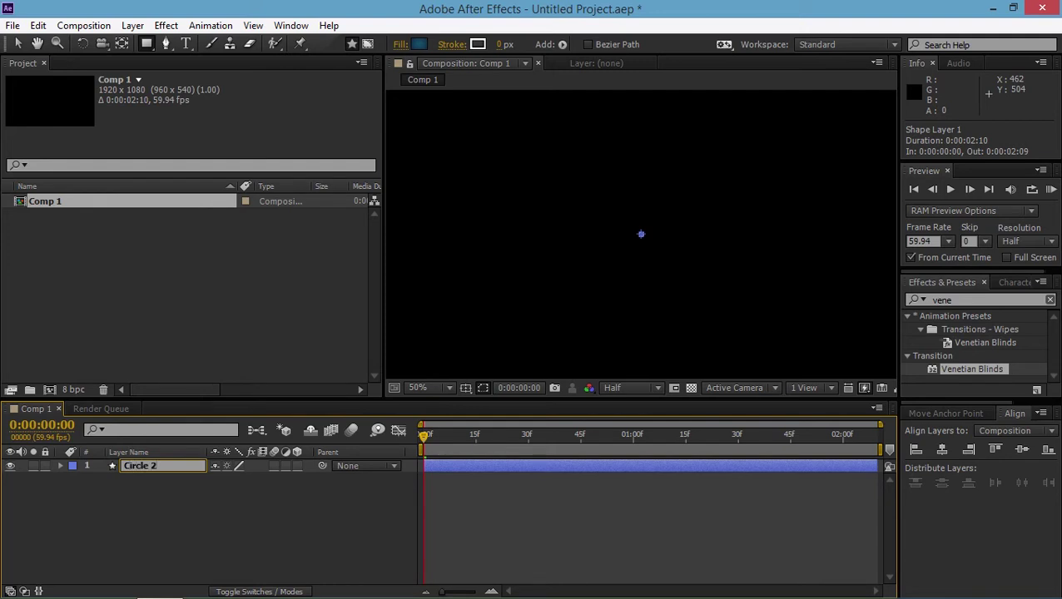
key(Return)
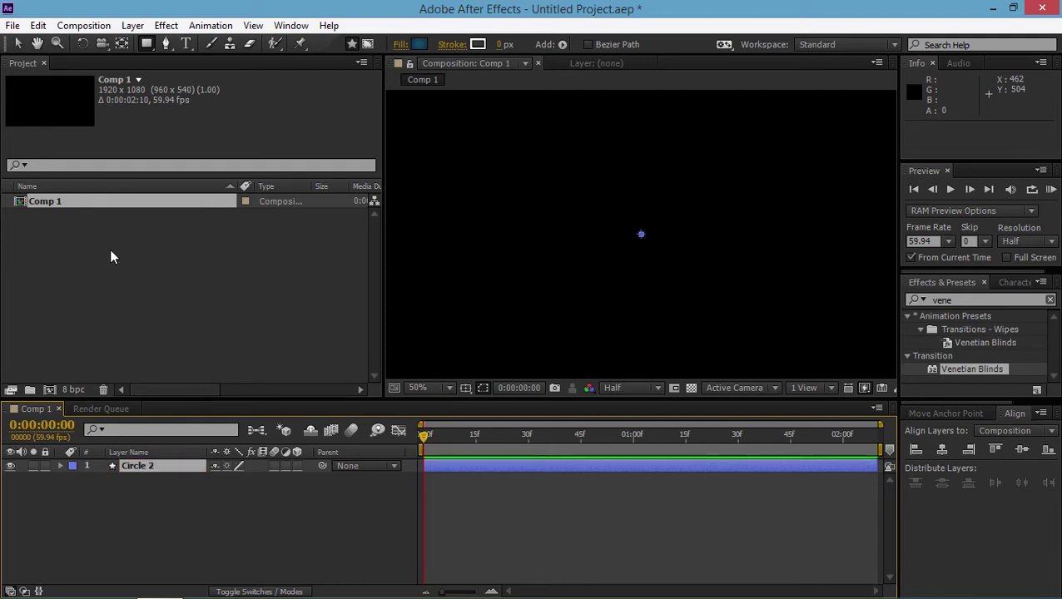
- Add an ellipse path and a stroke to Circle 2's contents
click(60, 466)
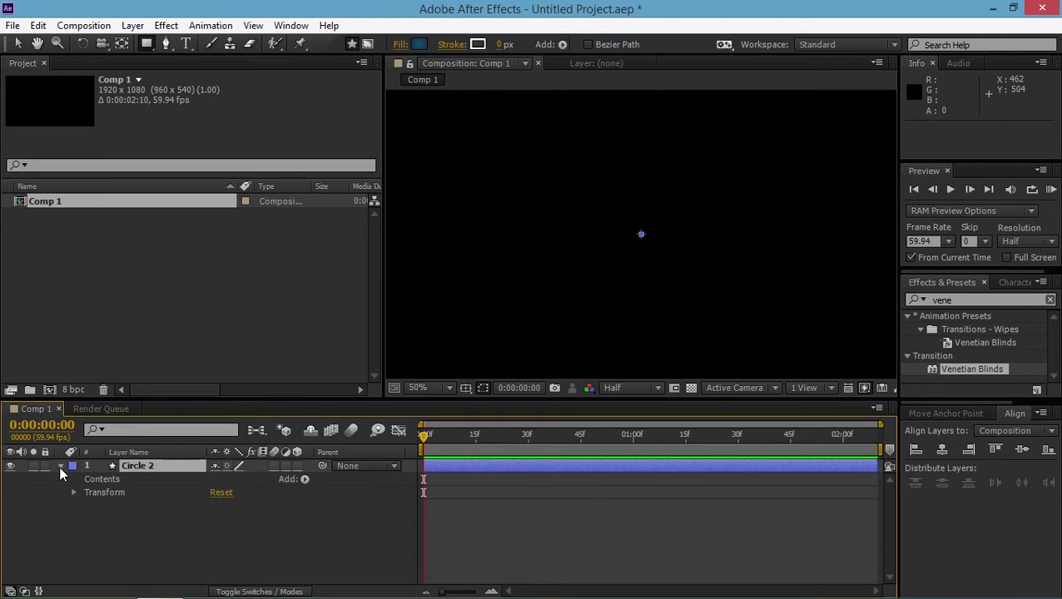
click(305, 479)
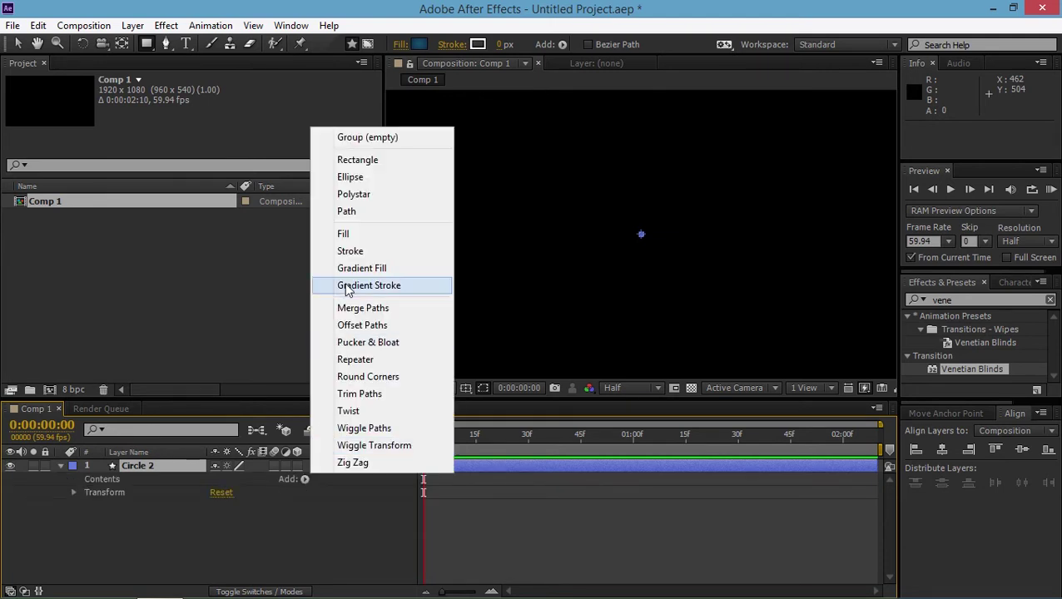
click(360, 177)
click(305, 480)
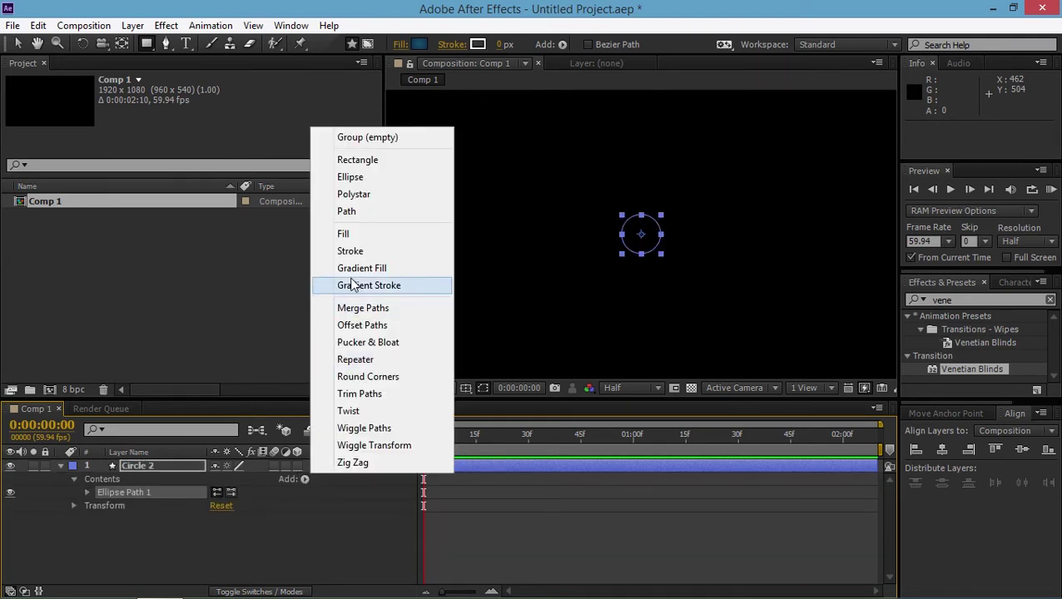
click(358, 246)
- Set the ellipse size to 600×600, viewing the comp at 33.3%
click(87, 492)
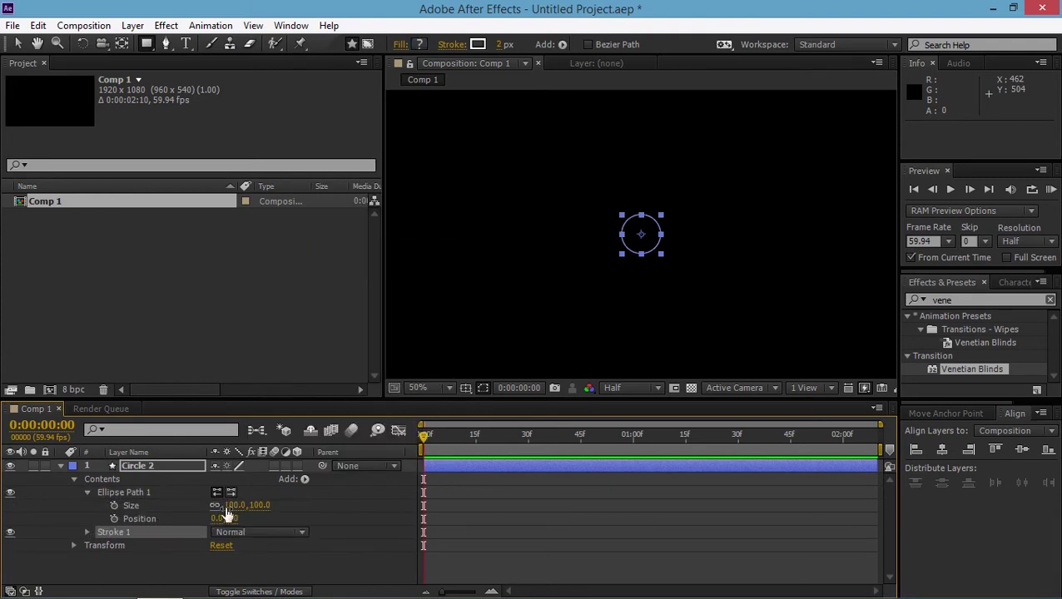
click(226, 505)
click(418, 388)
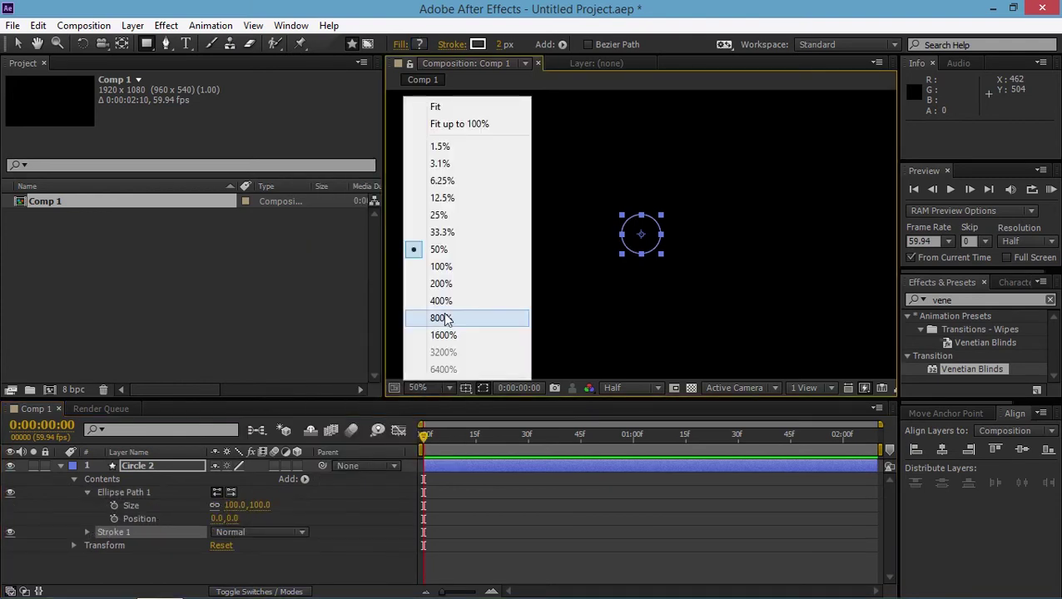
click(450, 231)
click(233, 508)
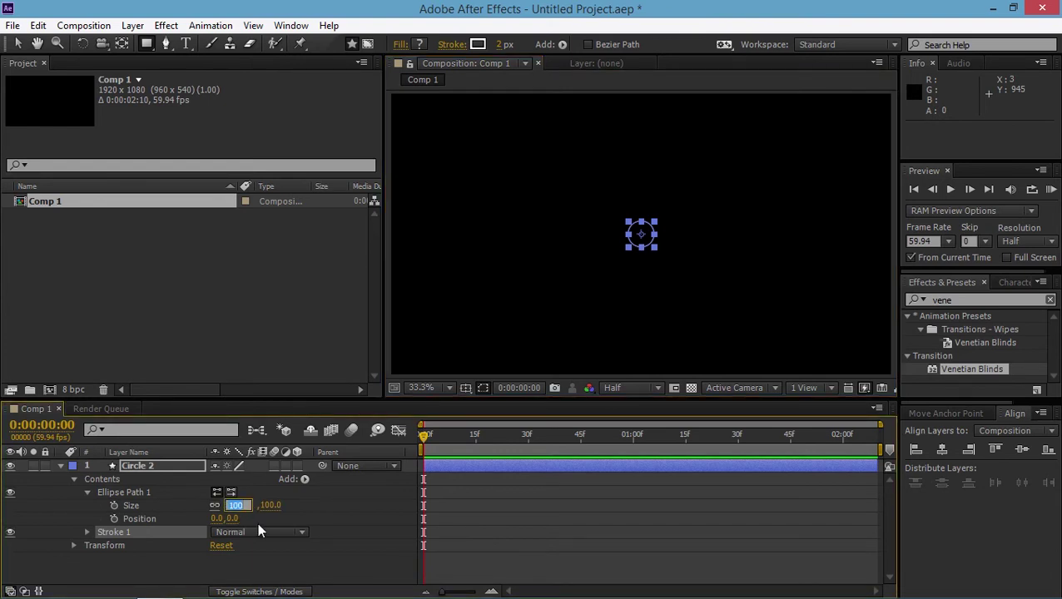
text(600)
key(Return)
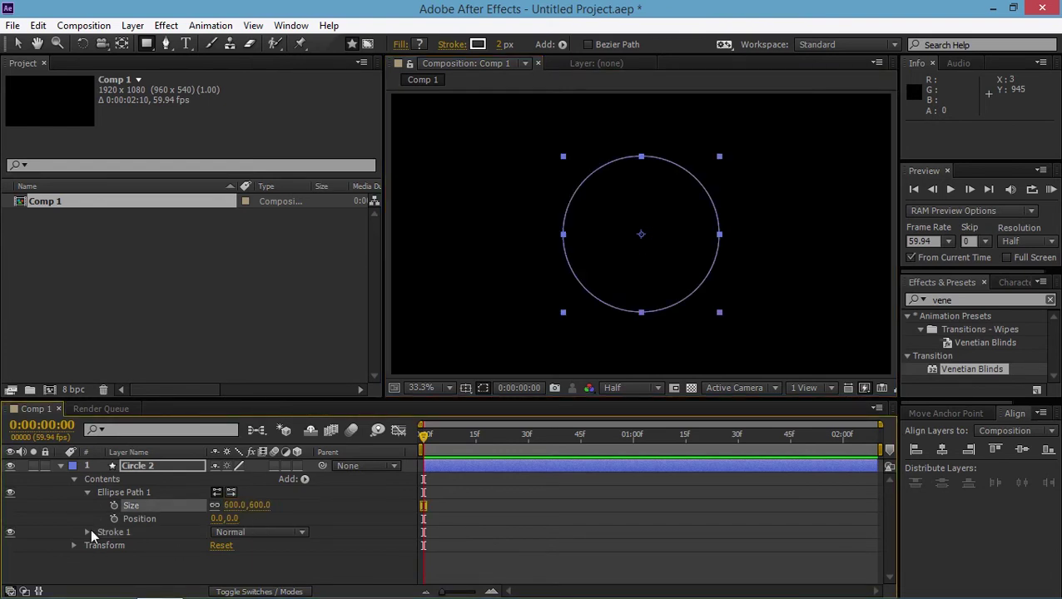
click(88, 493)
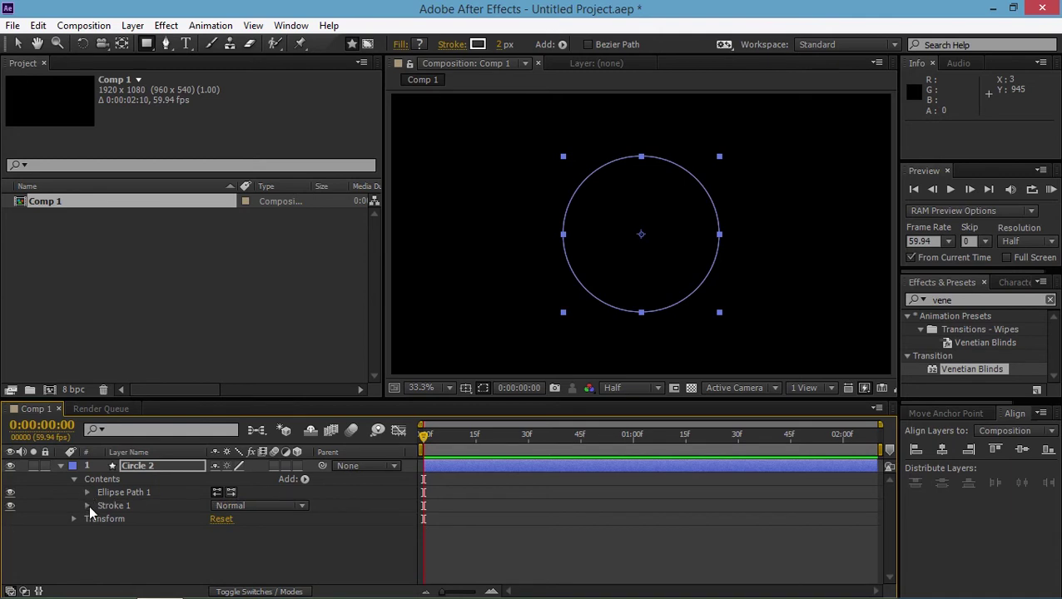
- Change Circle 2's stroke colour to a light mint green
click(87, 506)
click(219, 498)
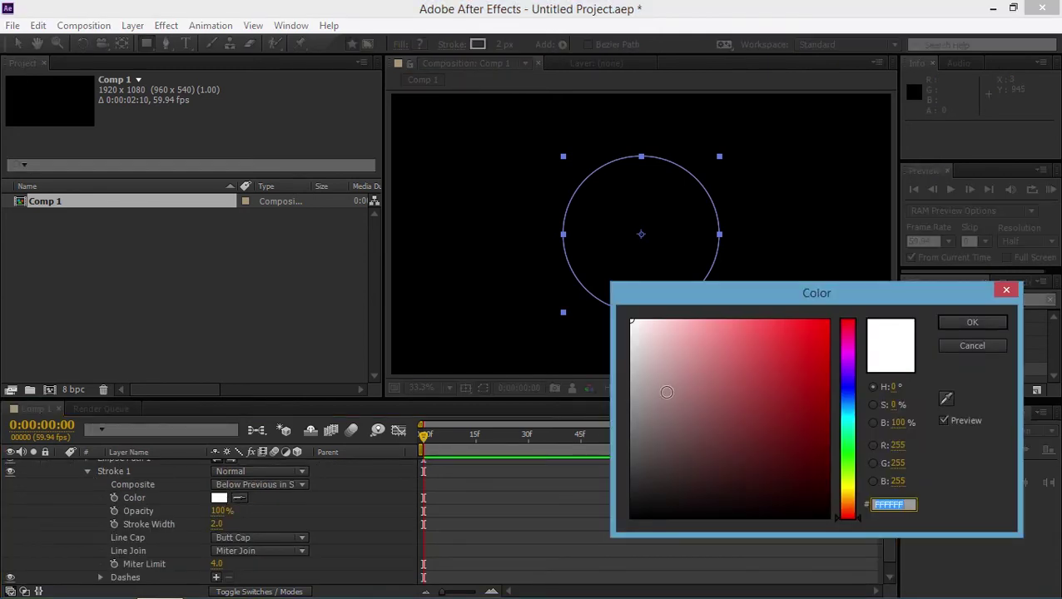
mouse_move(853, 446)
mouse_down()
mouse_move(851, 421)
mouse_move(853, 445)
mouse_up()
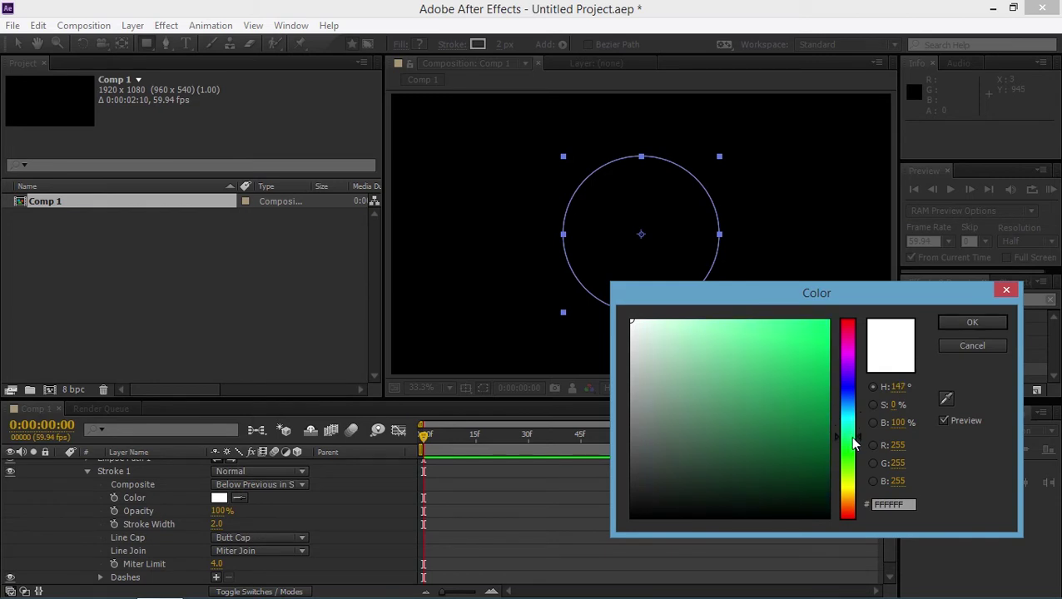
click(716, 320)
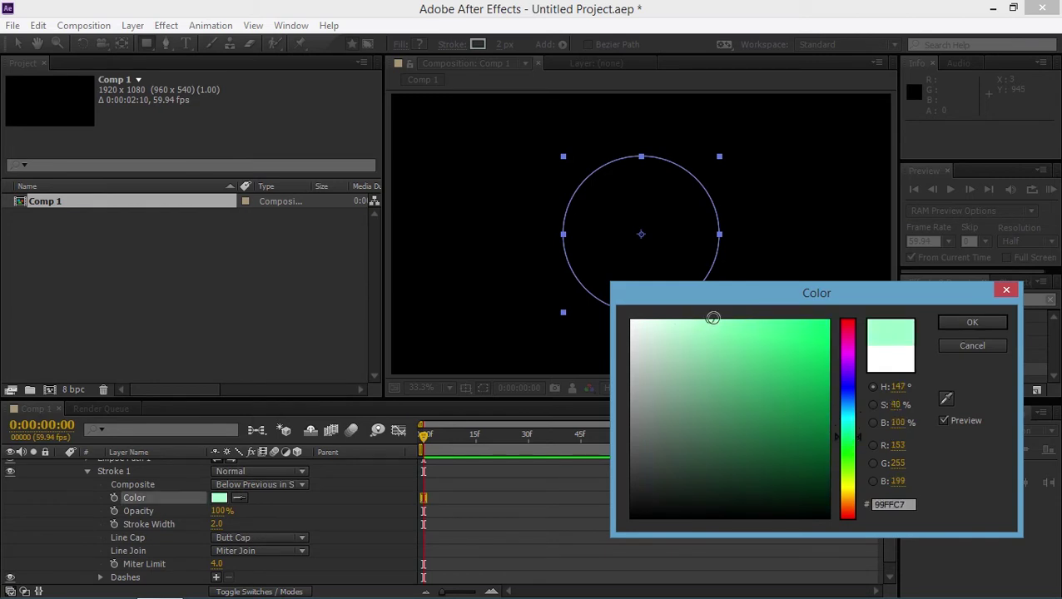
click(968, 323)
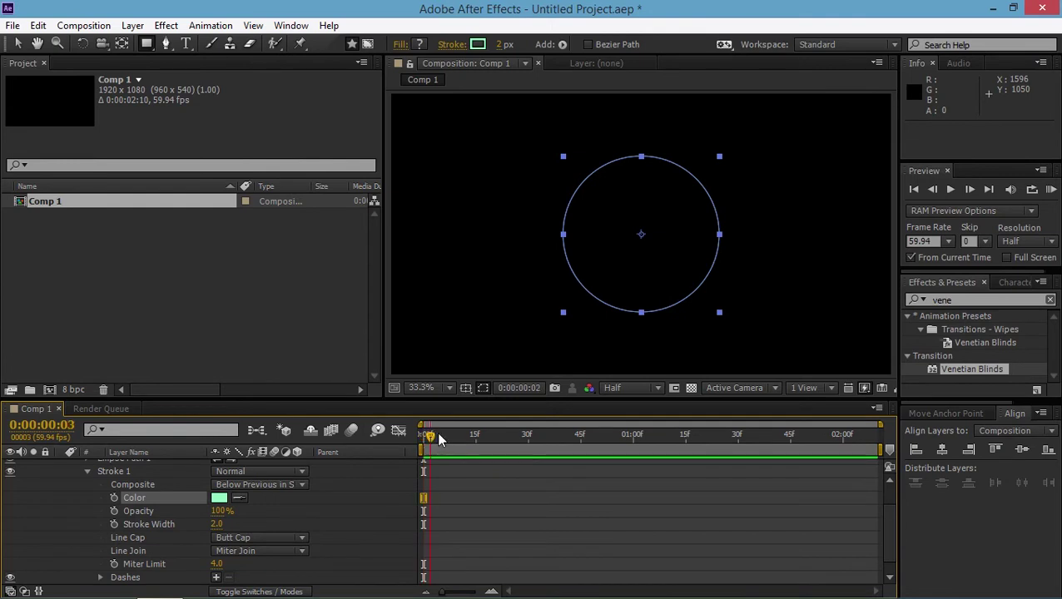
- Set the stroke width to 35, then adjust it to 27.5
drag(439, 439, 444, 436)
click(217, 525)
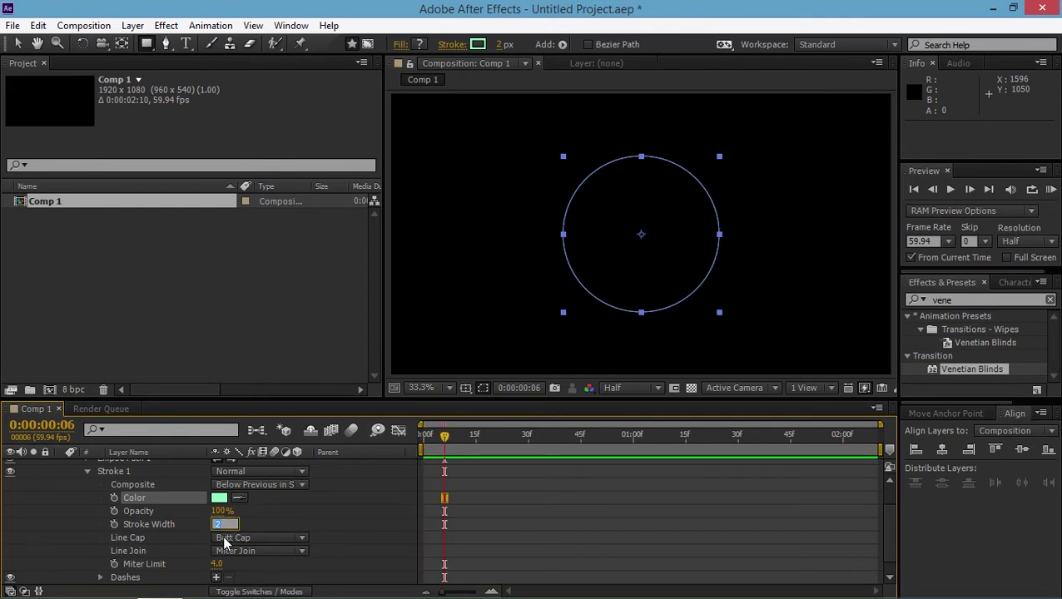
text(35)
key(Return)
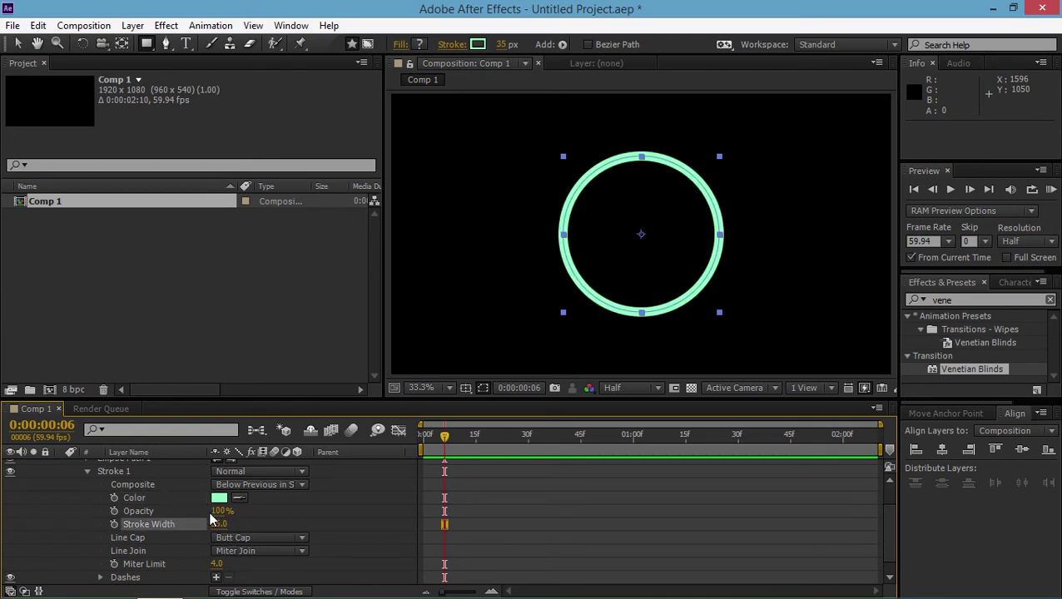
click(223, 525)
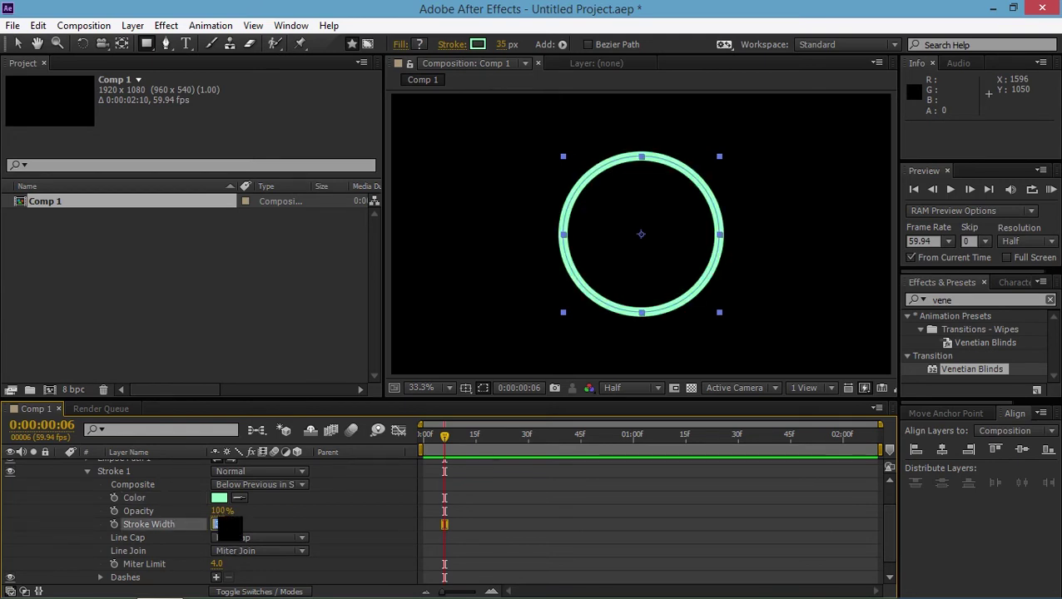
text(27.5)
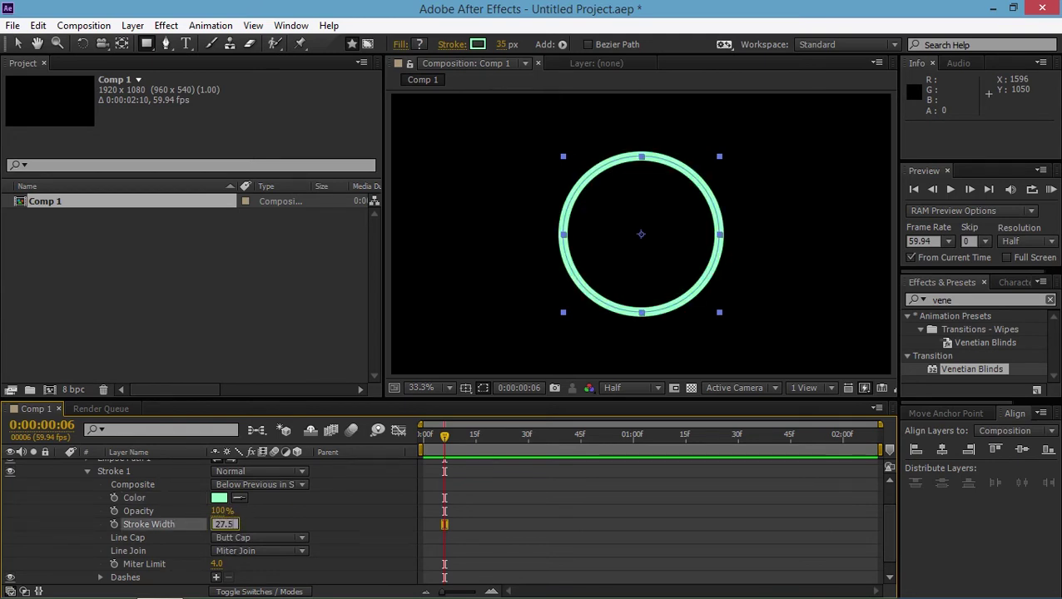
key(Return)
scroll(83, 499, up, 2)
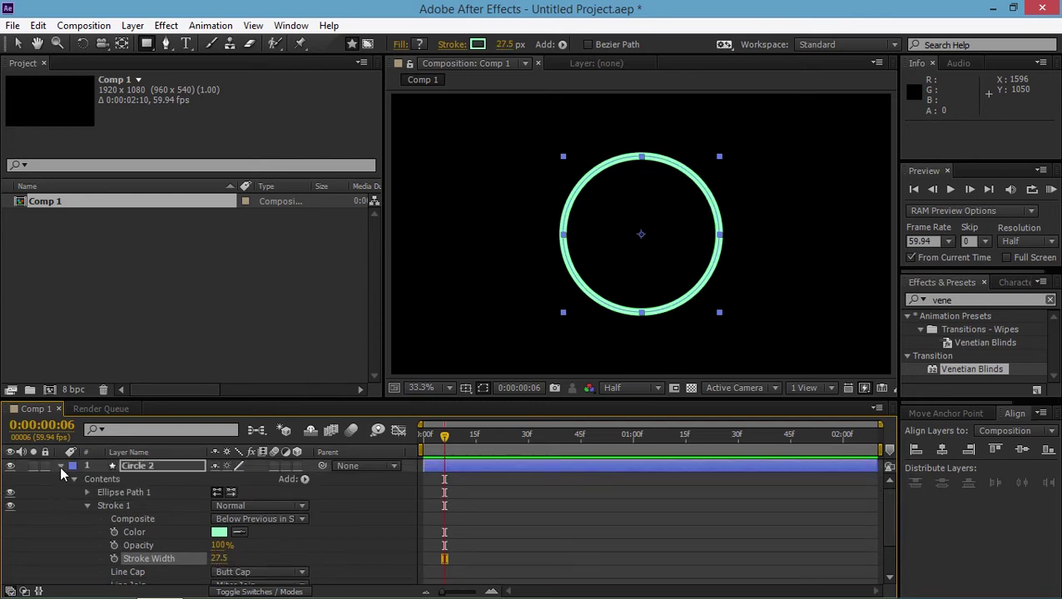
click(60, 469)
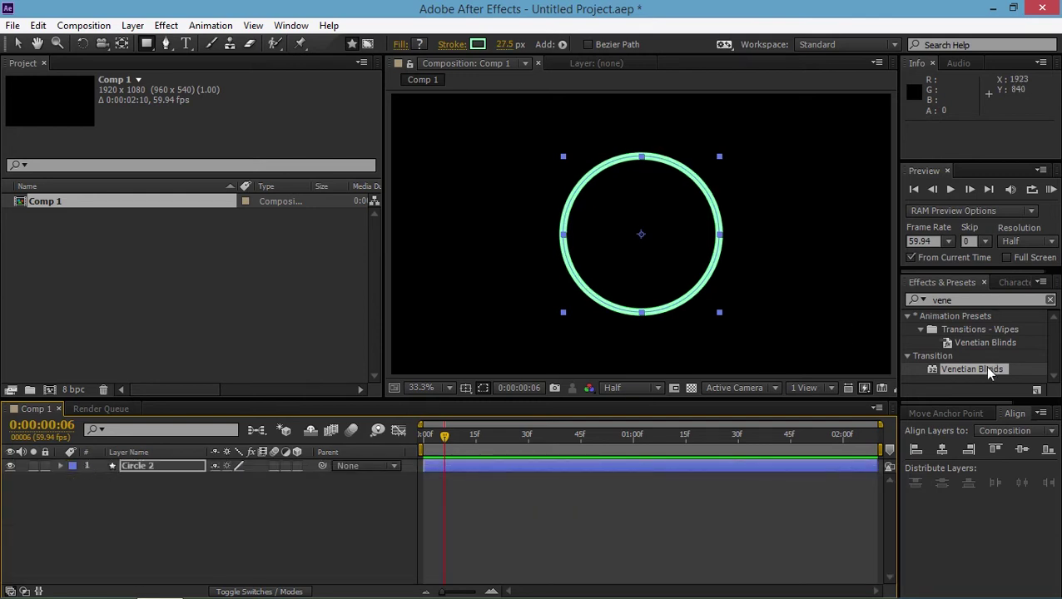
- Search 'vene' and apply Venetian Blinds to the Circle 2 ring
click(1050, 300)
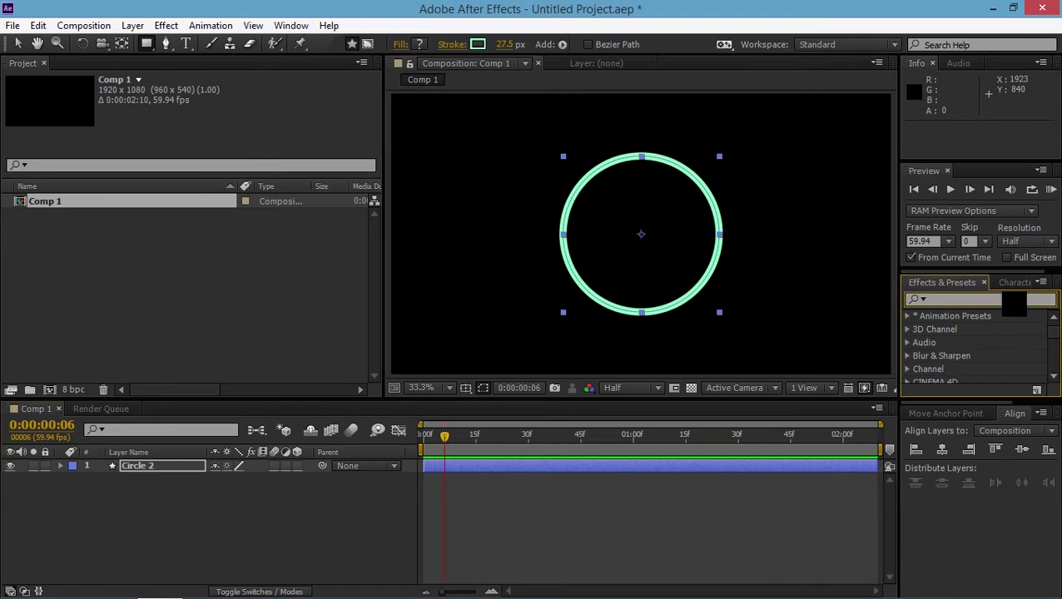
text(vene)
drag(971, 369, 666, 274)
click(1050, 301)
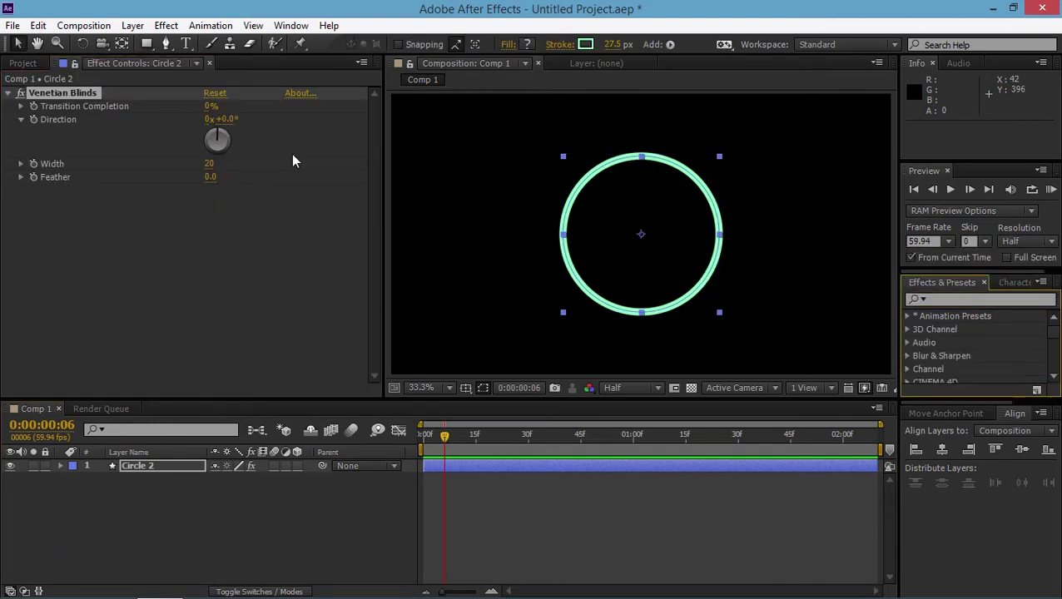
- Set the blinds to 70° direction, 45% transition completion and width 45
click(227, 120)
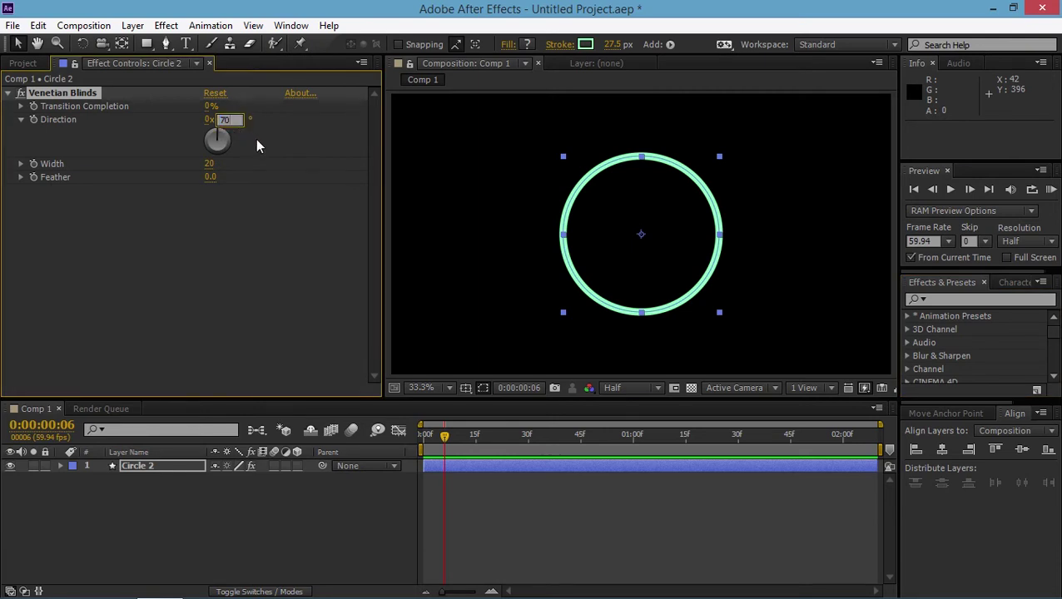
key(Return)
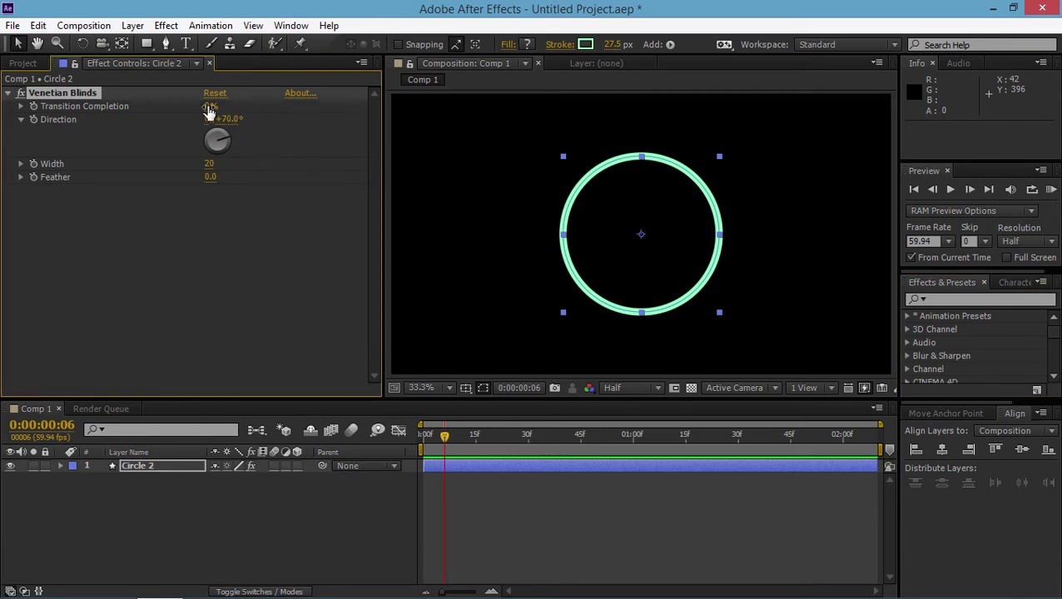
click(209, 108)
text(45)
key(Return)
click(210, 165)
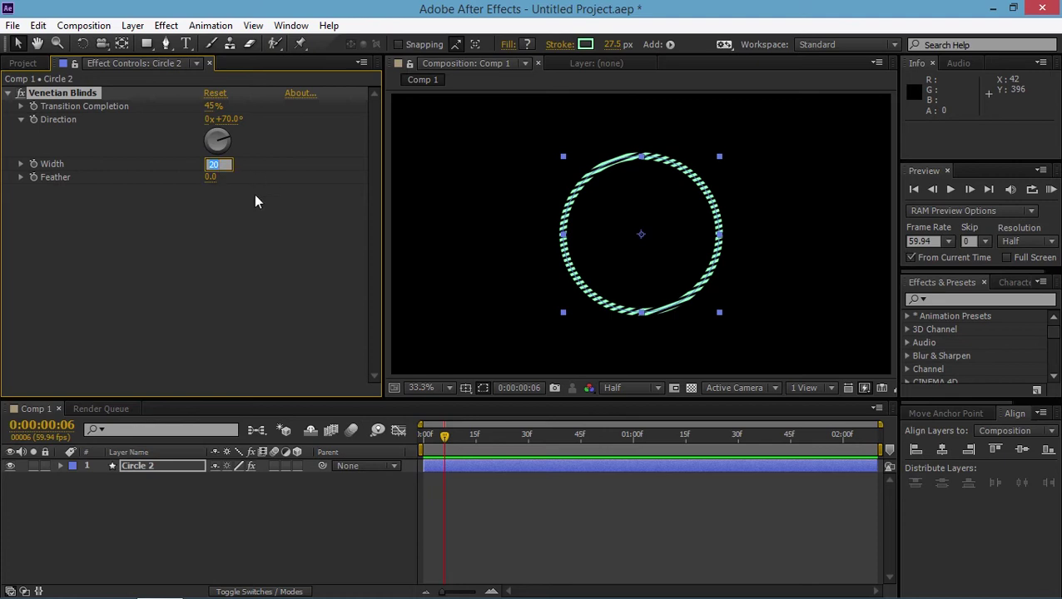
text(45)
key(Return)
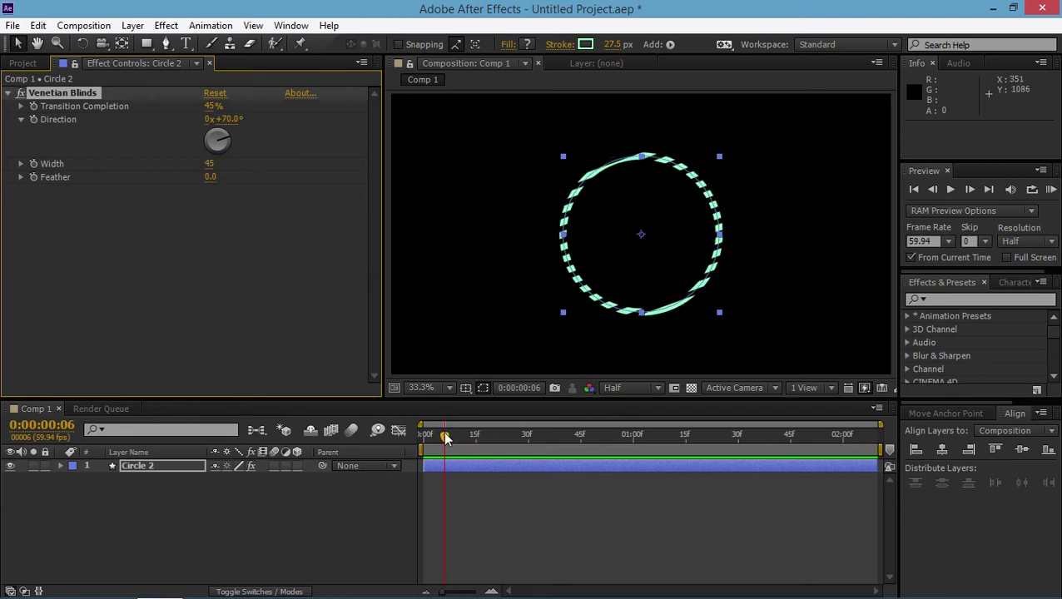
drag(446, 434, 423, 434)
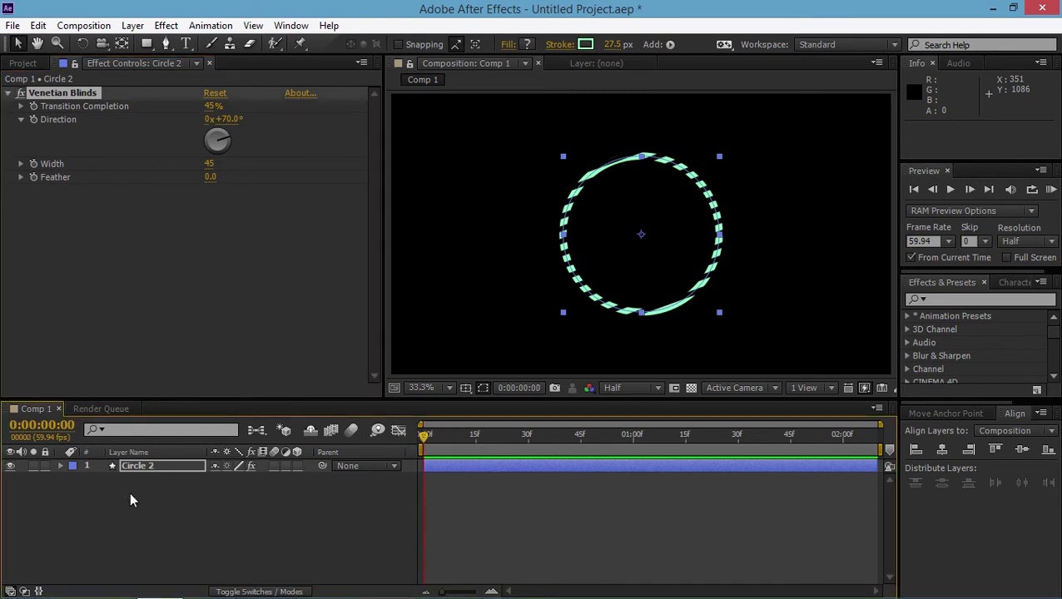
click(60, 466)
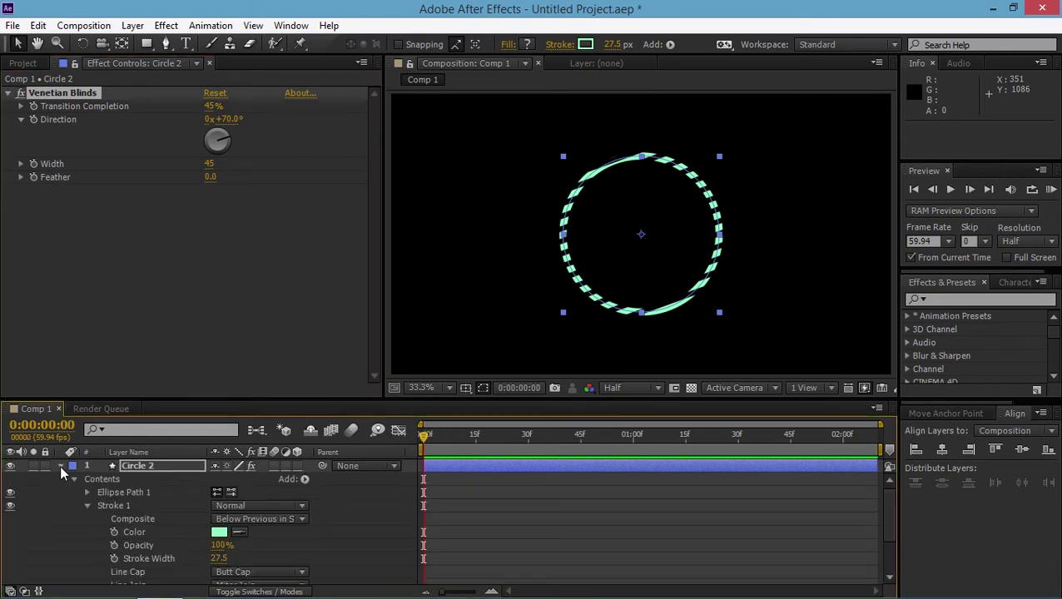
- Add Trim Paths to Circle 2's contents
click(86, 507)
click(306, 478)
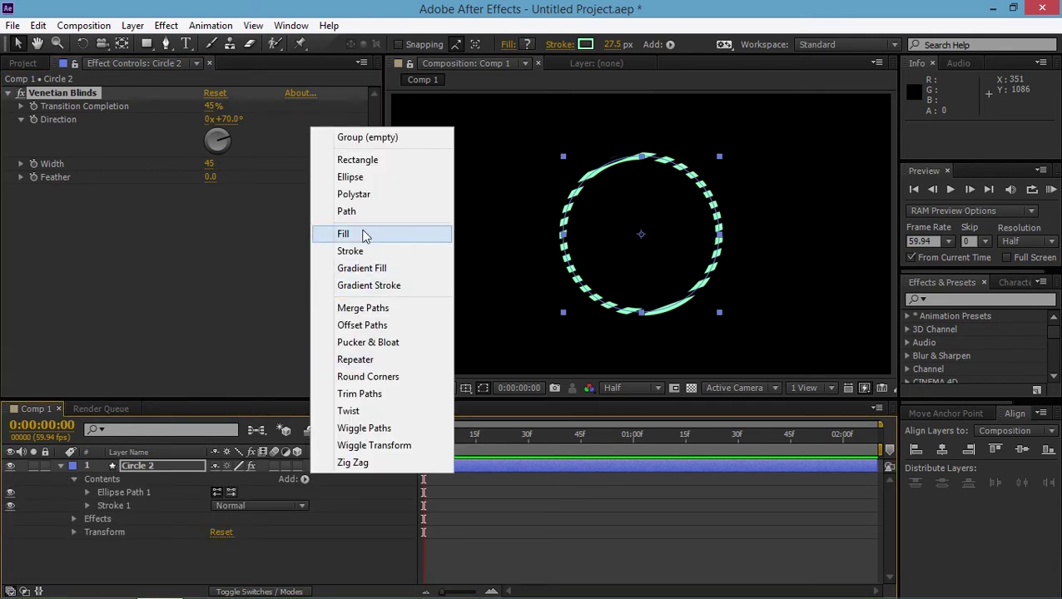
click(368, 394)
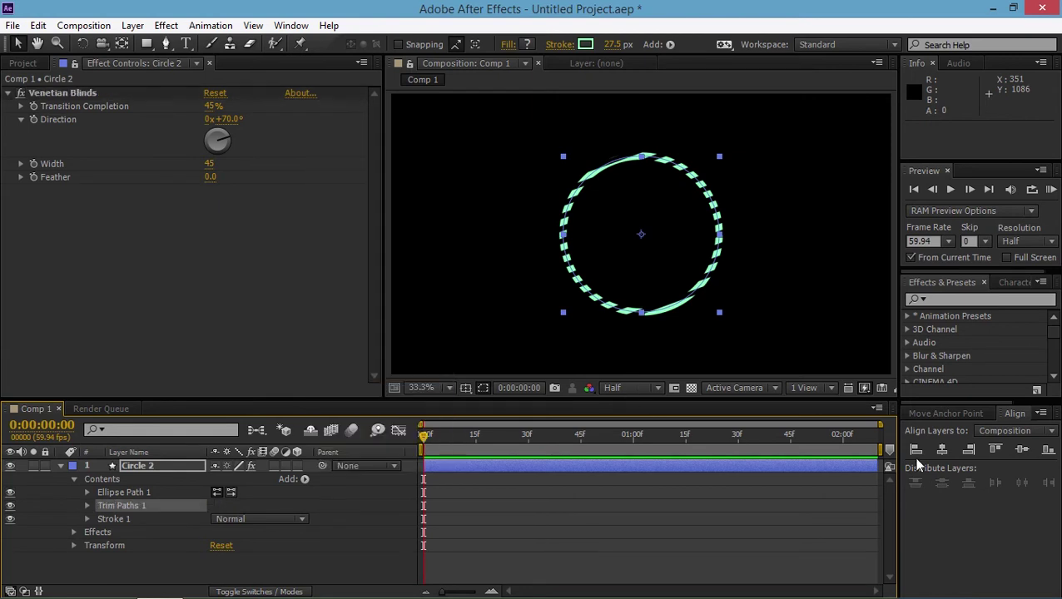
- Shorten Circle 2 to end at 0:00:01:59 and reveal the Trim Paths properties
click(820, 466)
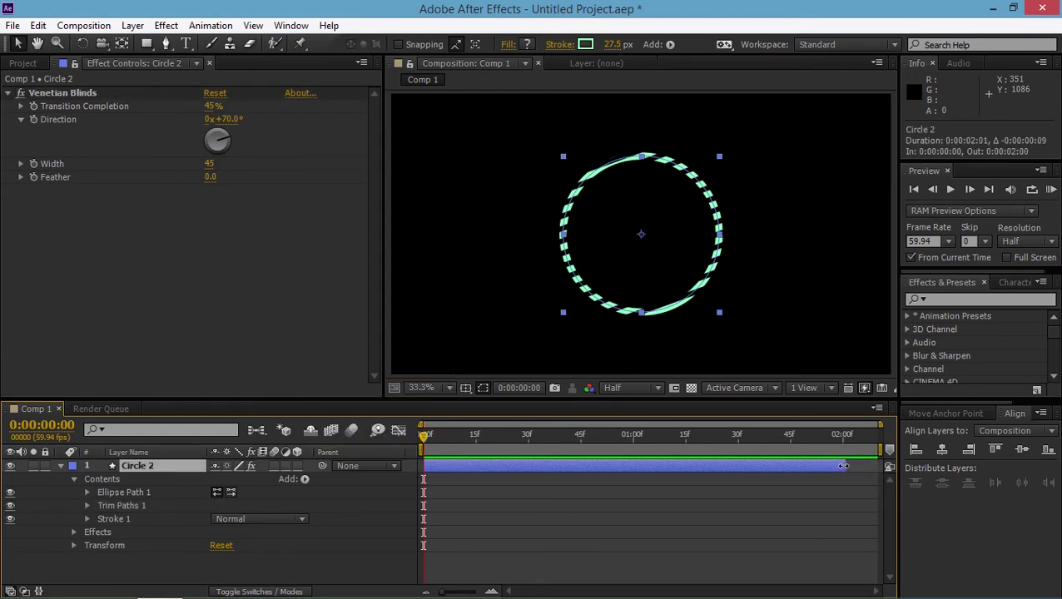
drag(843, 466, 794, 467)
right_click(800, 464)
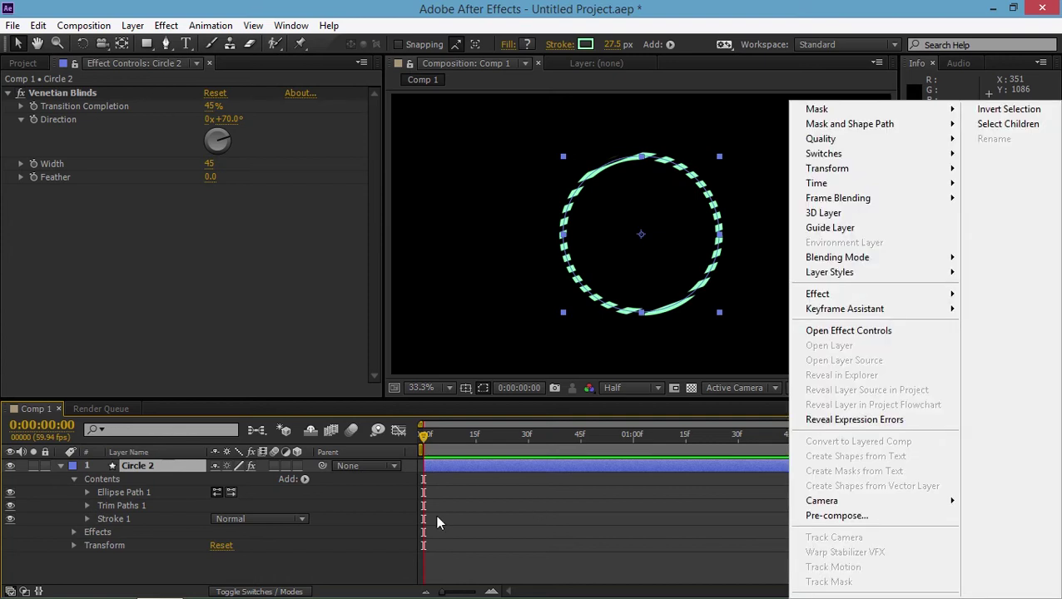
click(98, 506)
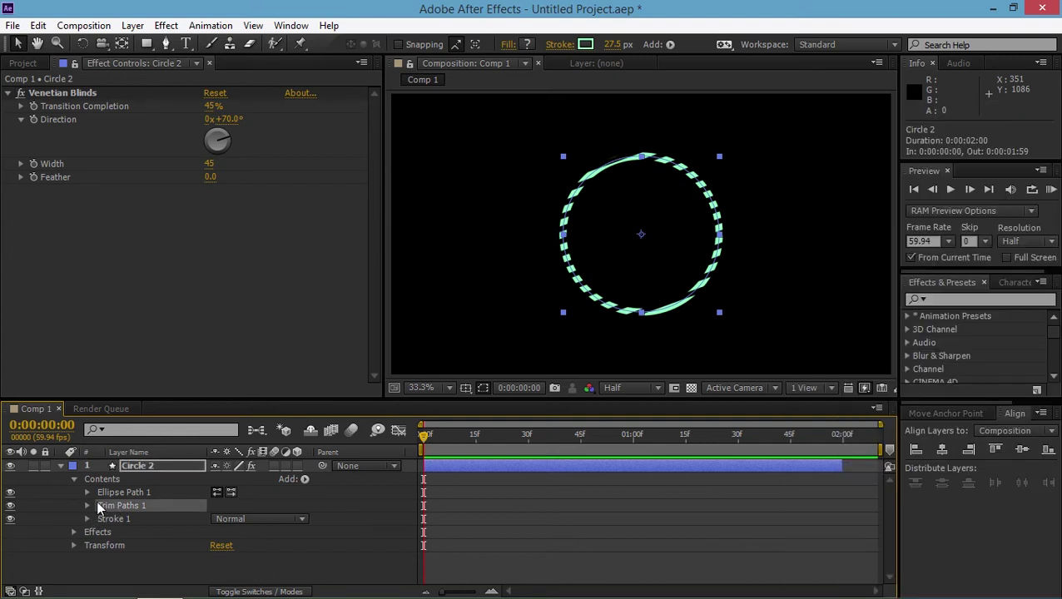
click(87, 506)
- Keyframe Trim Start and End from 0% at 0:00 to 100% at 0:00:02:00
click(114, 519)
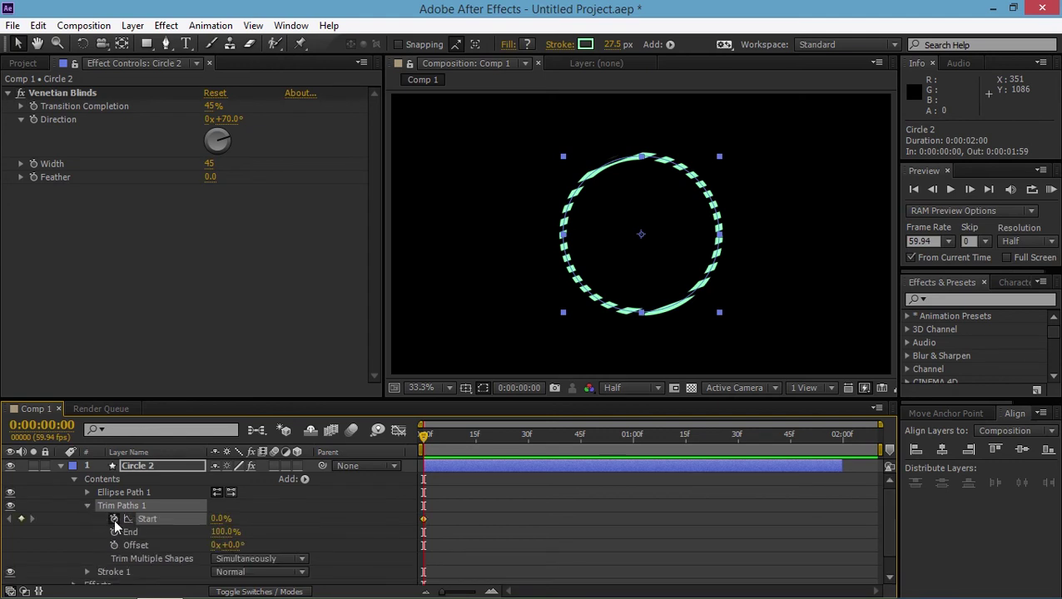
click(114, 532)
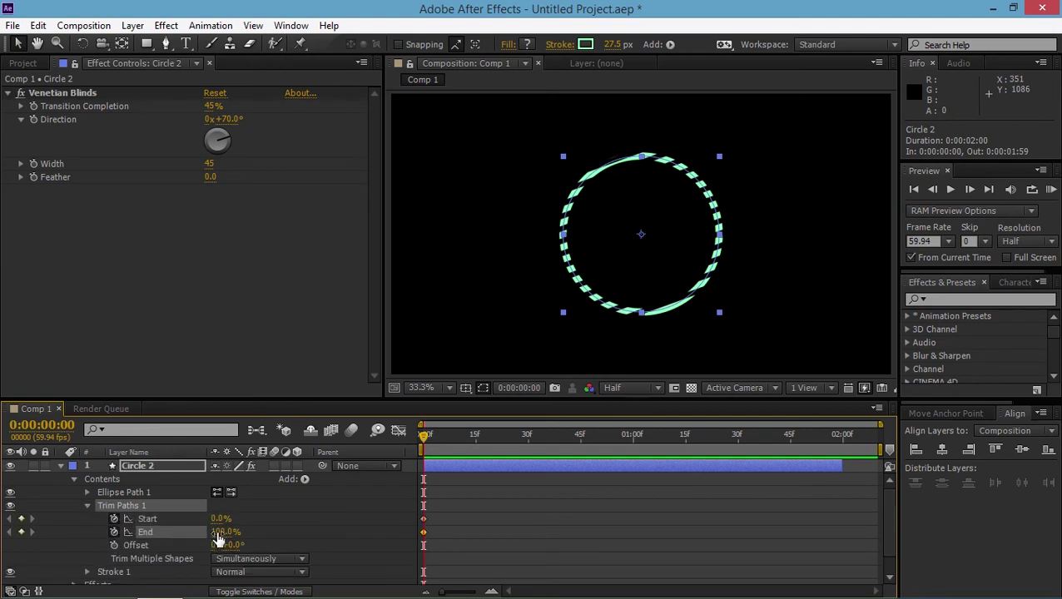
drag(218, 533, 89, 543)
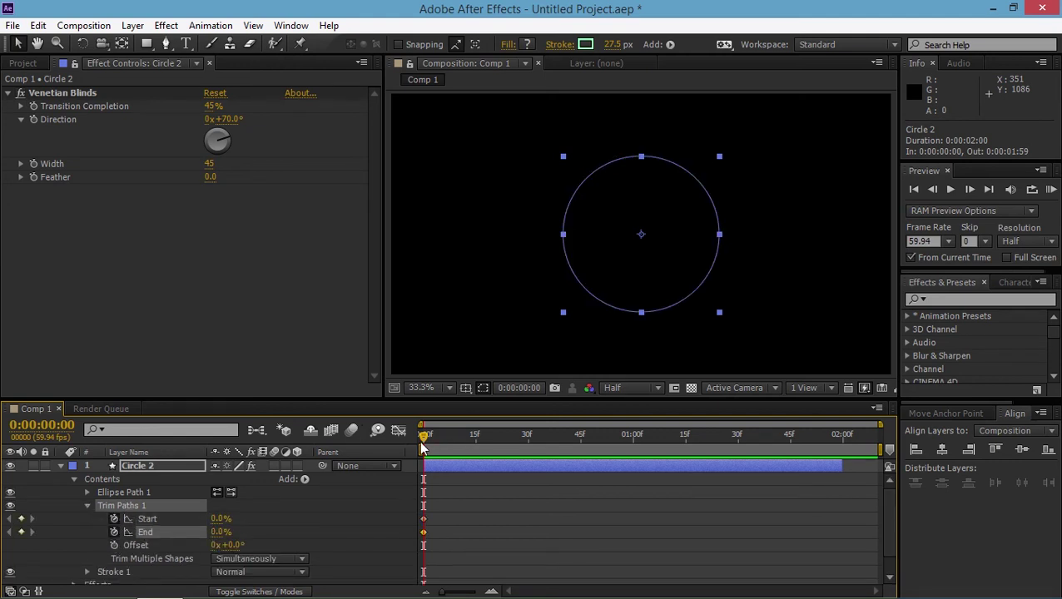
drag(422, 448, 842, 441)
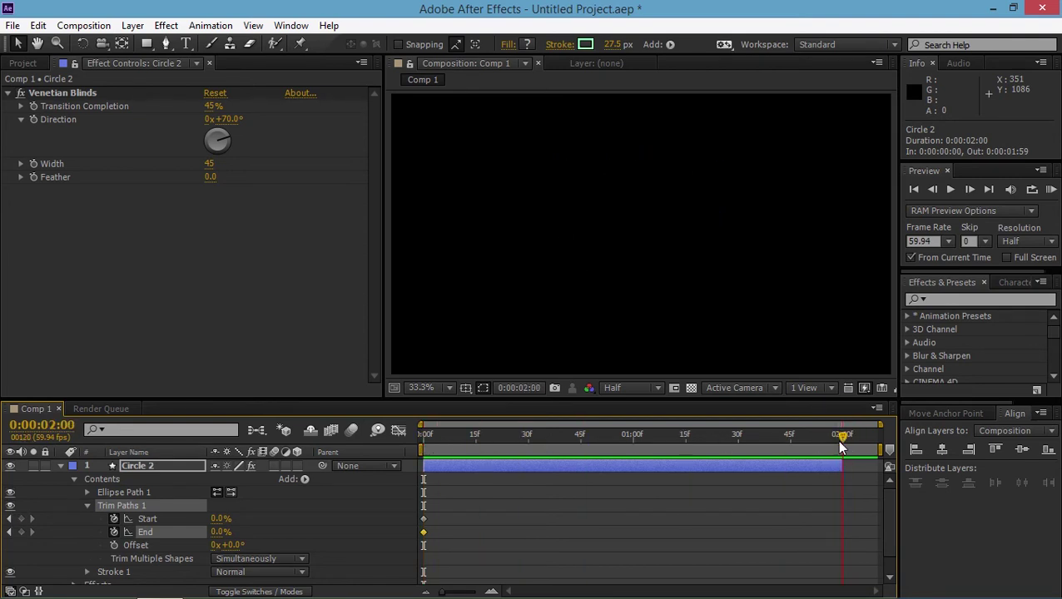
click(21, 532)
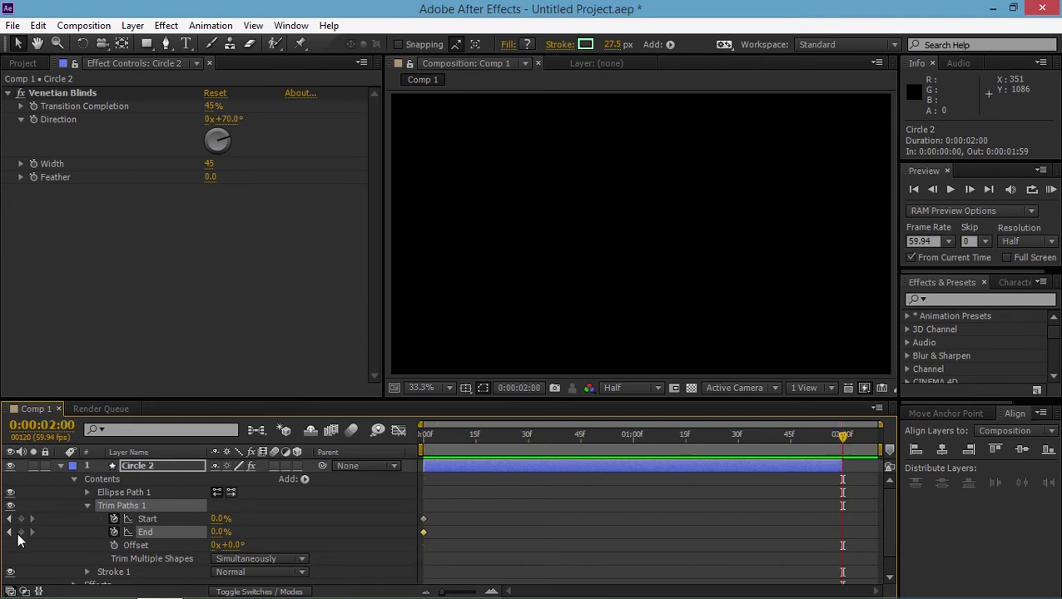
click(220, 519)
text(100)
key(Return)
click(232, 532)
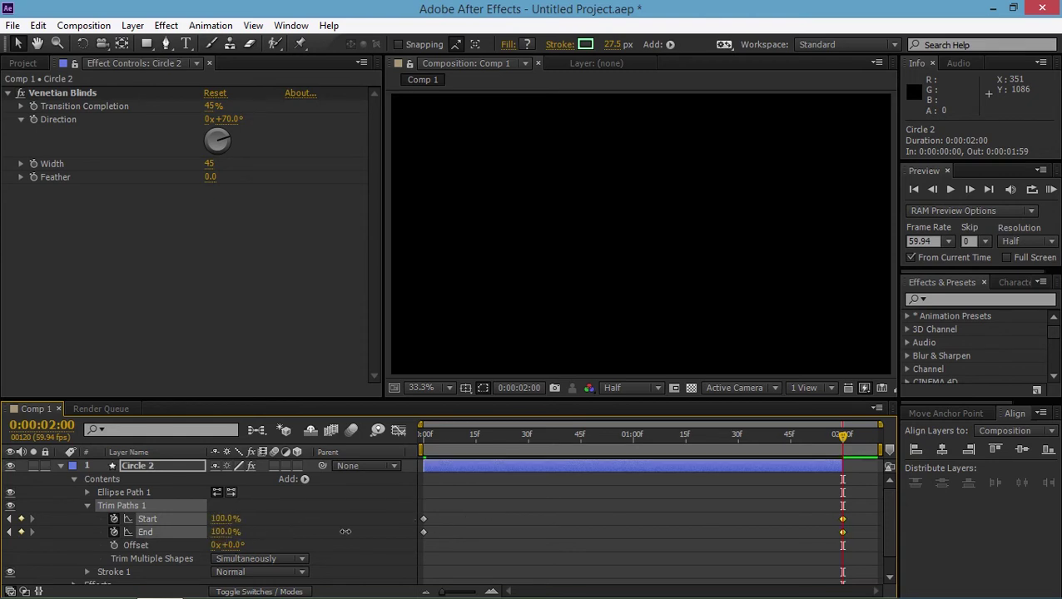
text(100)
key(Return)
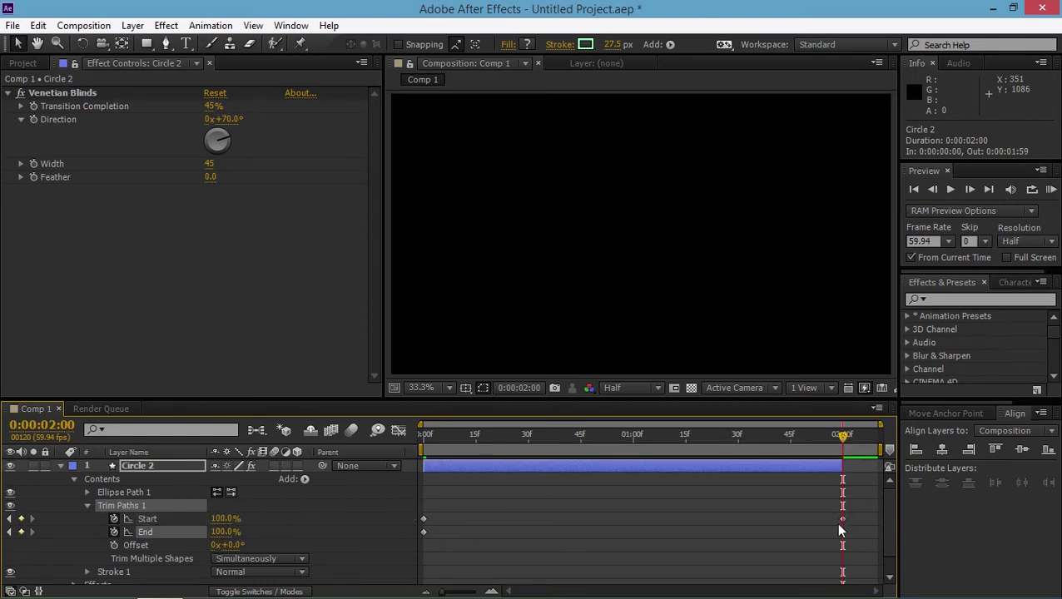
- Apply Easy Ease to all trim keyframes and move the final Start keyframe to 01:49
click(842, 520)
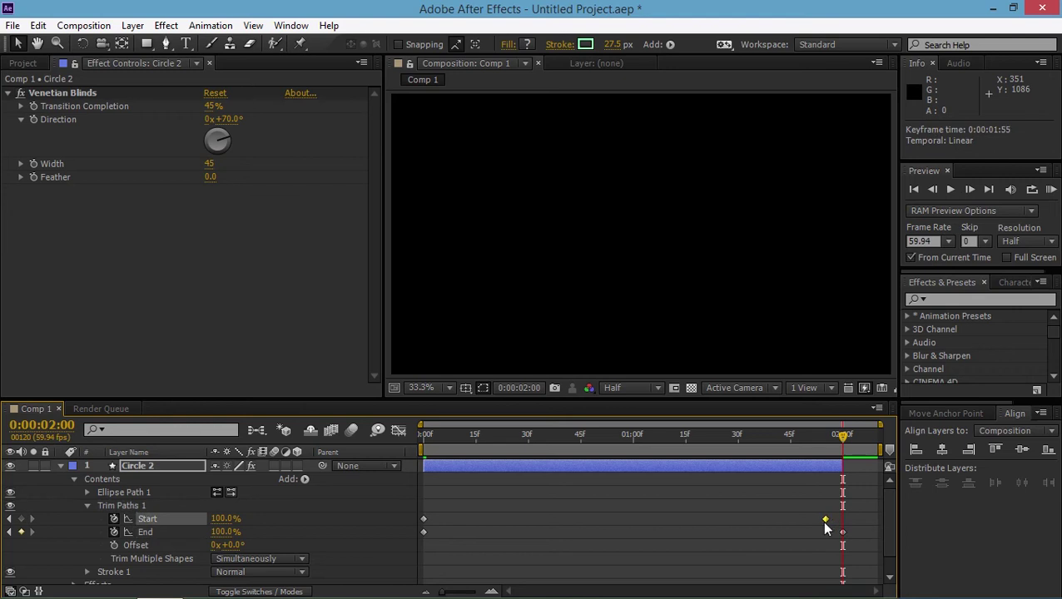
drag(872, 539, 417, 516)
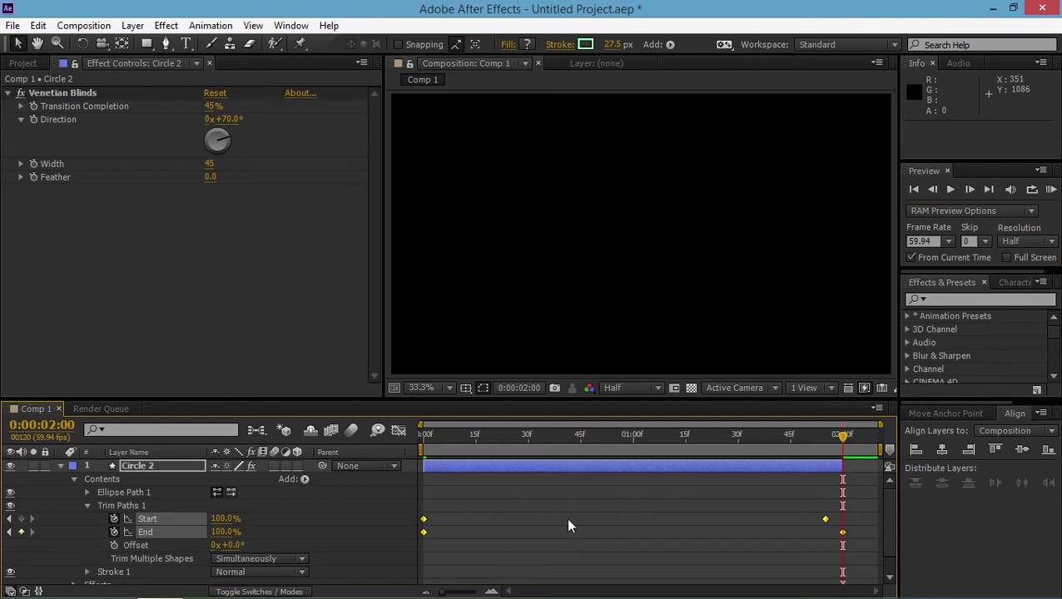
key(F9)
mouse_move(845, 435)
mouse_down()
mouse_move(683, 437)
mouse_move(655, 452)
mouse_up()
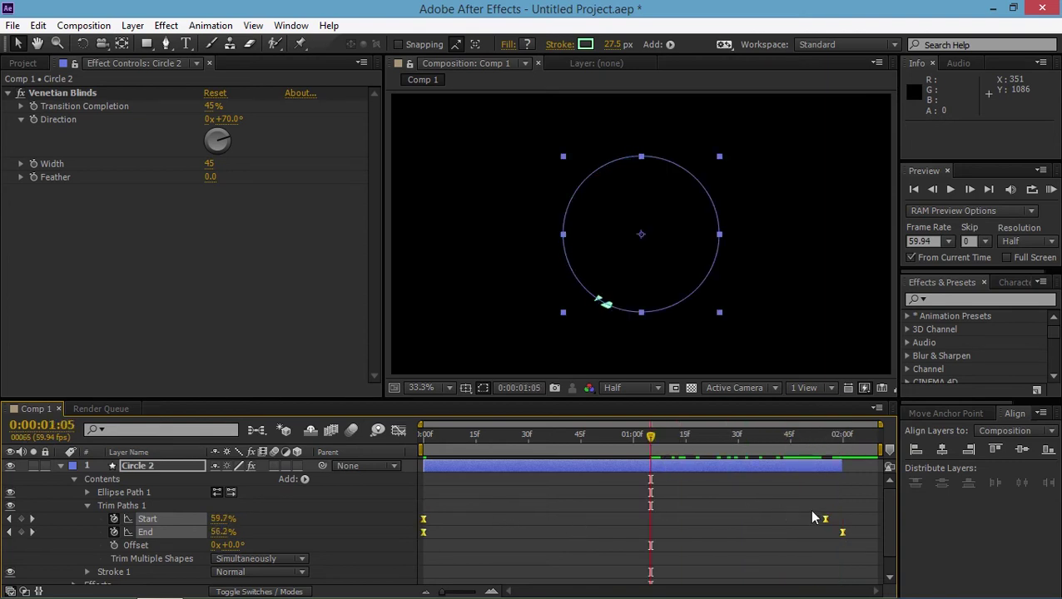
click(820, 530)
drag(826, 518, 804, 519)
mouse_move(650, 453)
mouse_down()
mouse_move(512, 451)
mouse_move(795, 466)
mouse_move(738, 480)
mouse_move(471, 493)
mouse_move(827, 495)
mouse_move(467, 521)
mouse_move(382, 513)
mouse_up()
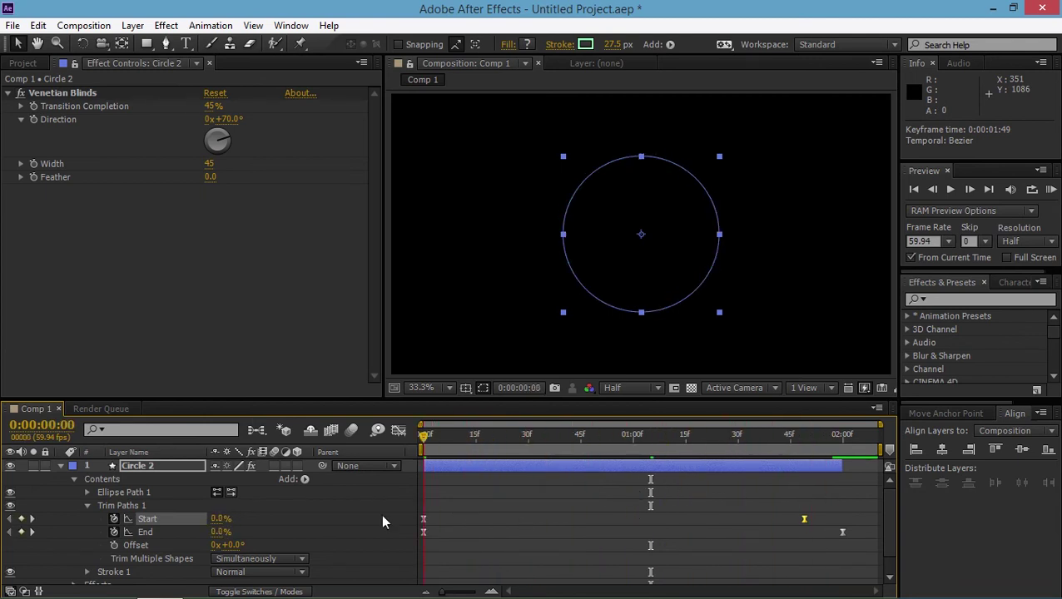
- Duplicate Circle 2, rename the copy Circle 1, and place it beneath Circle 2
click(61, 467)
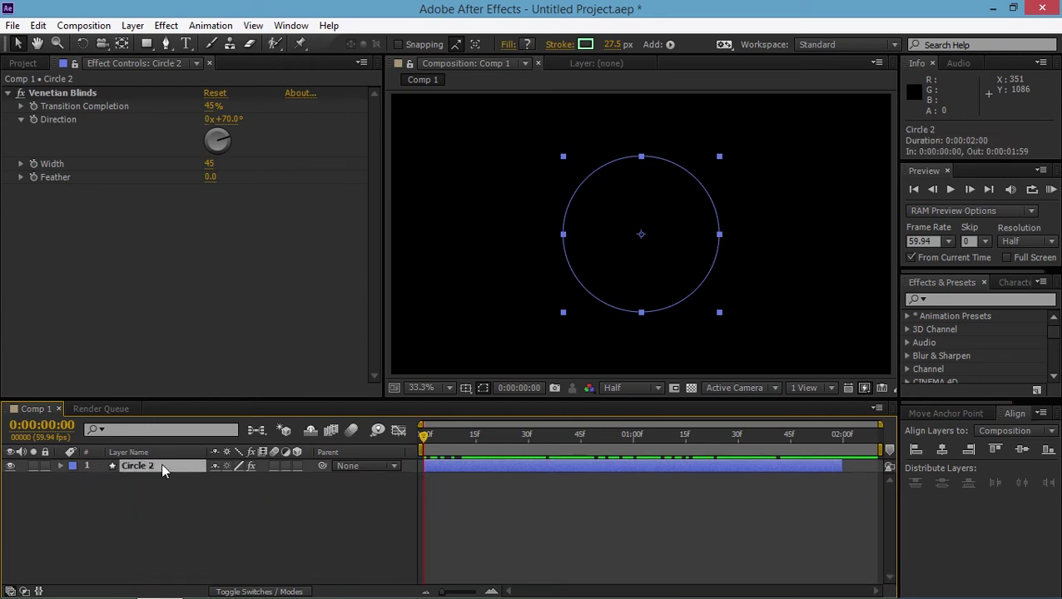
key(ctrl+d)
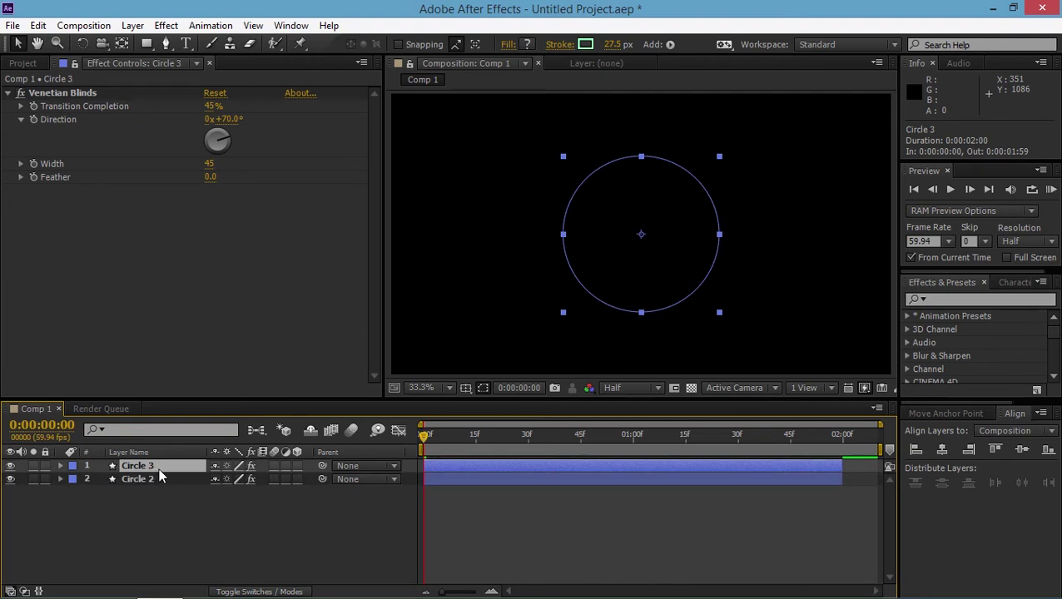
right_click(156, 474)
click(381, 142)
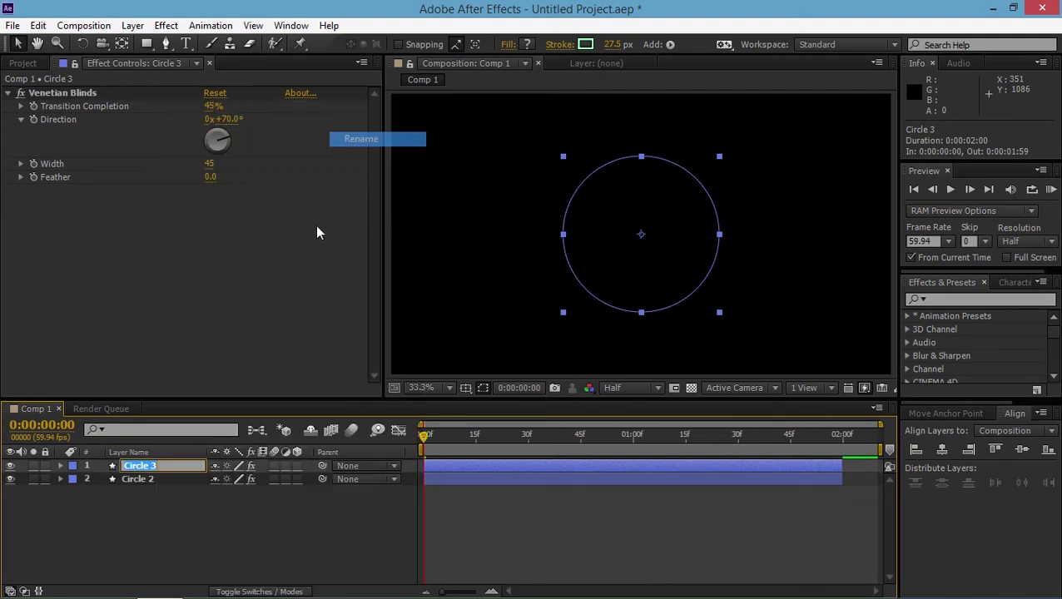
right_click(179, 467)
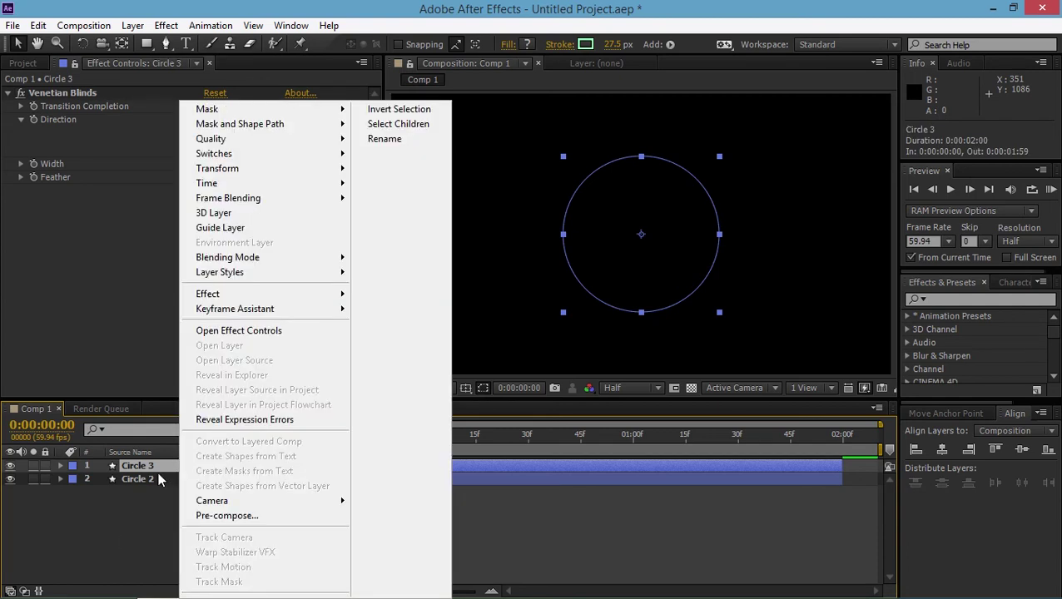
click(384, 138)
text(Circle 1)
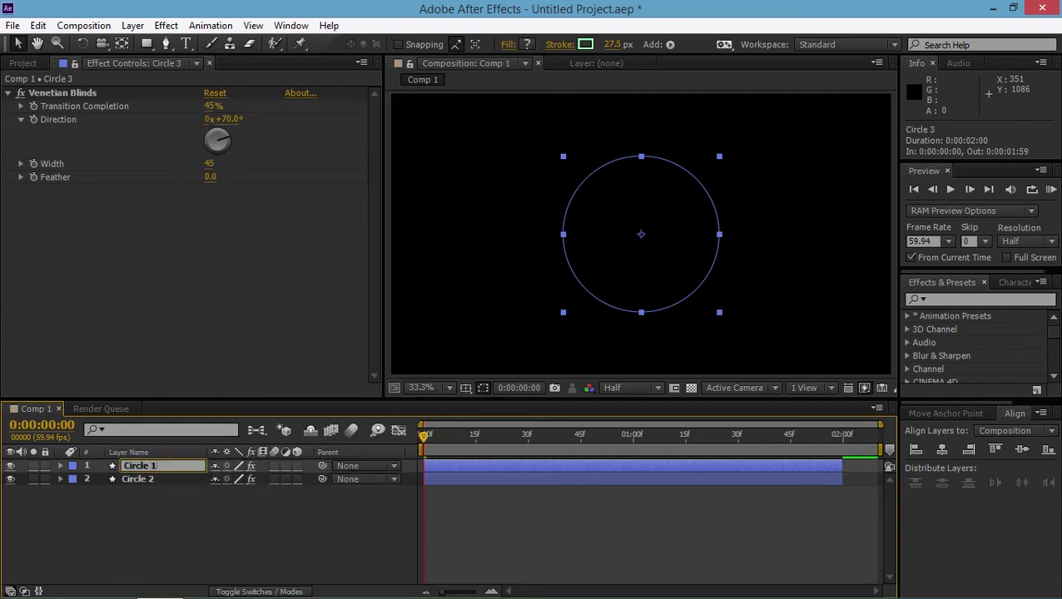
key(Return)
drag(170, 466, 172, 488)
click(61, 479)
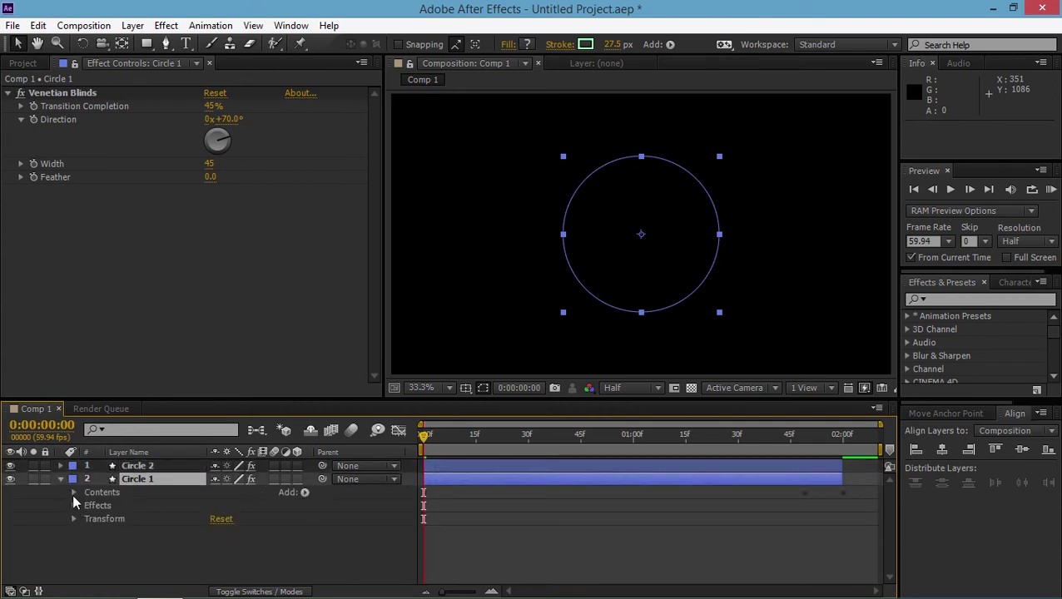
- Change Circle 1's stroke colour to blue #2984FF
click(73, 493)
click(87, 532)
scroll(164, 559, down, 2)
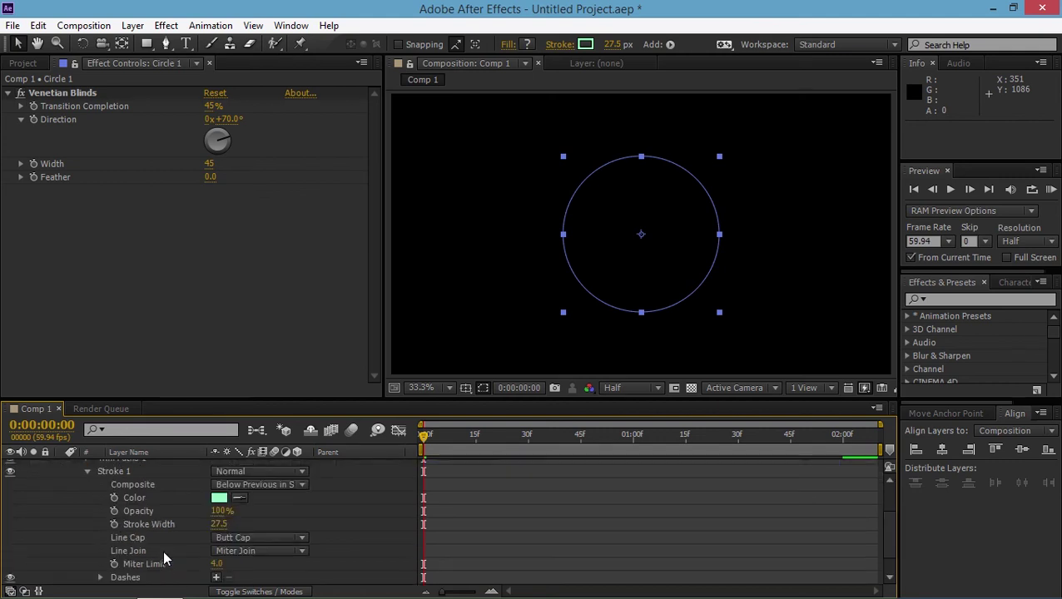
click(220, 497)
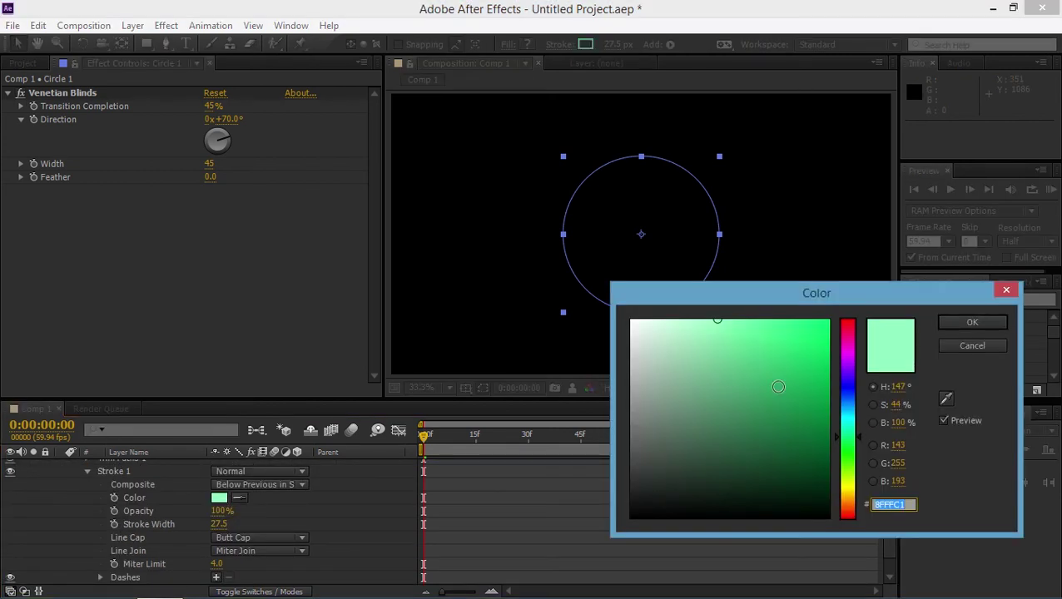
click(852, 400)
drag(783, 341, 797, 311)
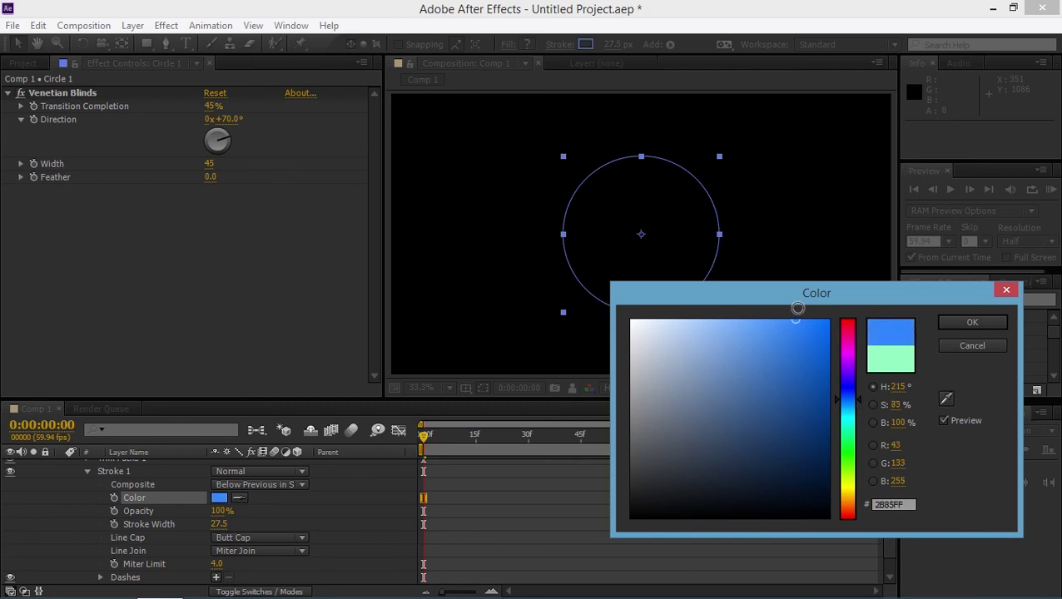
click(947, 323)
- Delete the Venetian Blinds effect from Circle 1
scroll(83, 489, up, 3)
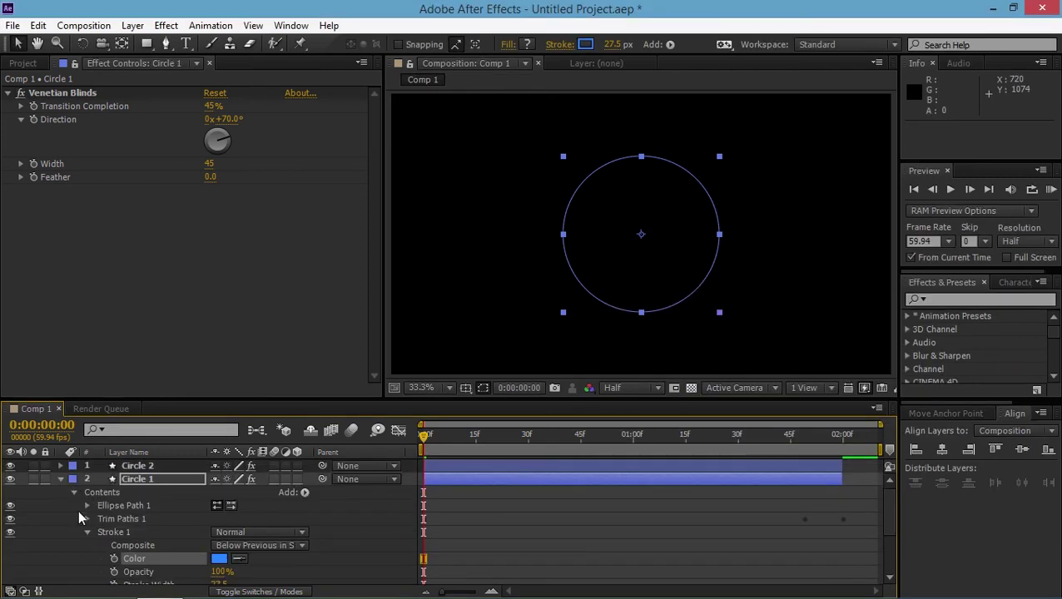
click(88, 534)
click(109, 544)
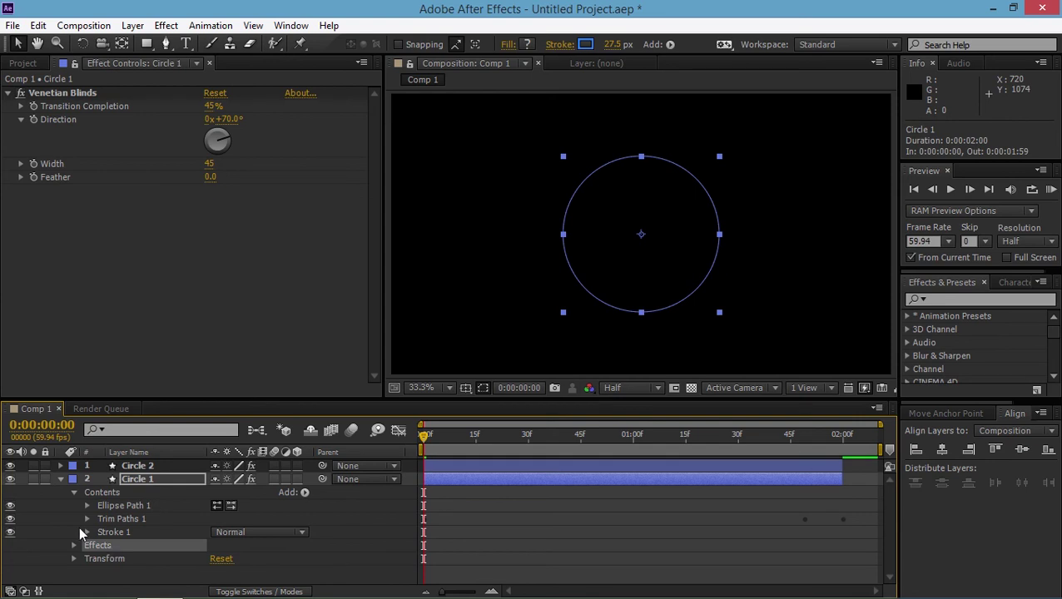
key(Delete)
- Delay Circle 1's start by about 3 frames behind Circle 2
click(60, 478)
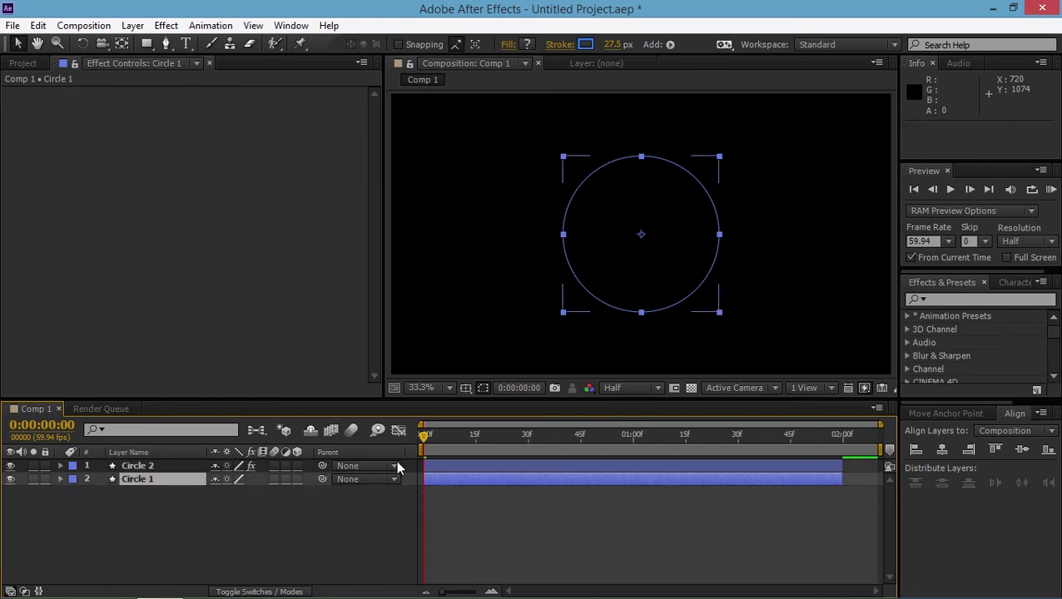
drag(444, 482, 466, 480)
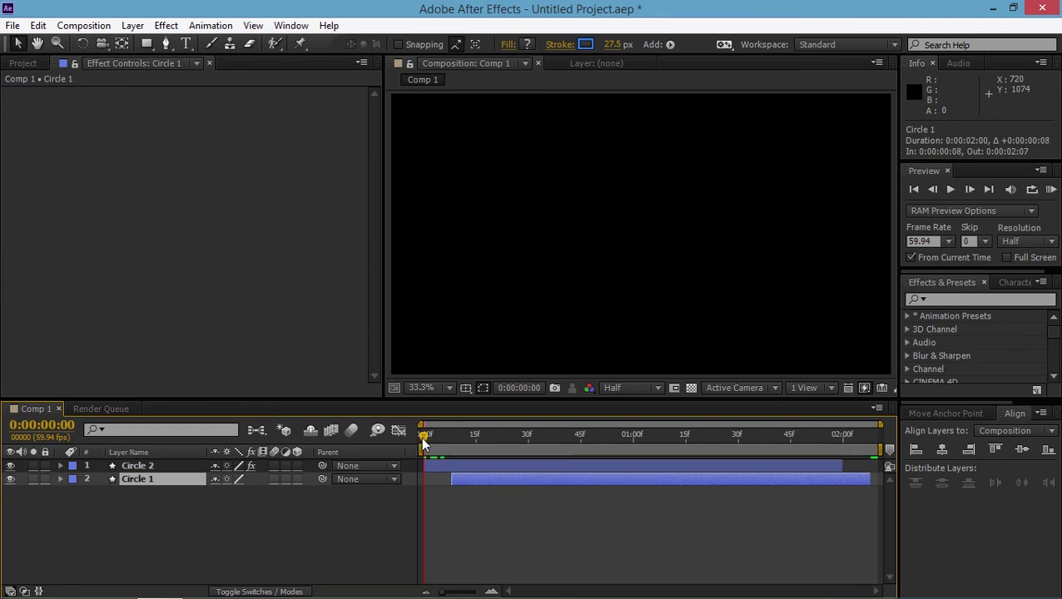
mouse_move(425, 443)
mouse_down()
mouse_move(635, 441)
mouse_move(587, 456)
mouse_up()
drag(626, 491, 605, 483)
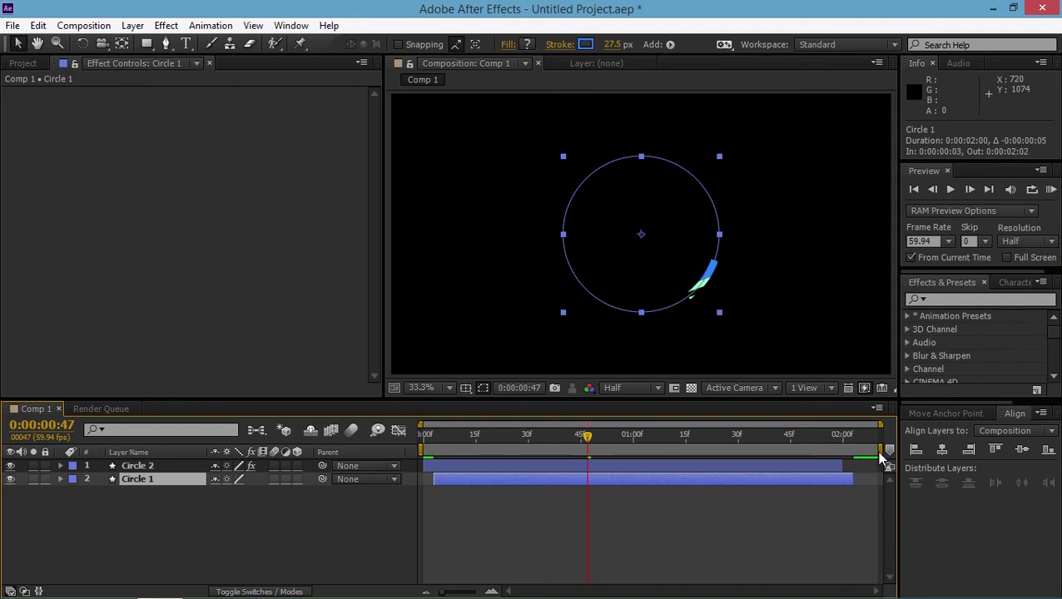
- Trim Comp 1 to a work area ending just after both strokes finish
drag(880, 449, 855, 451)
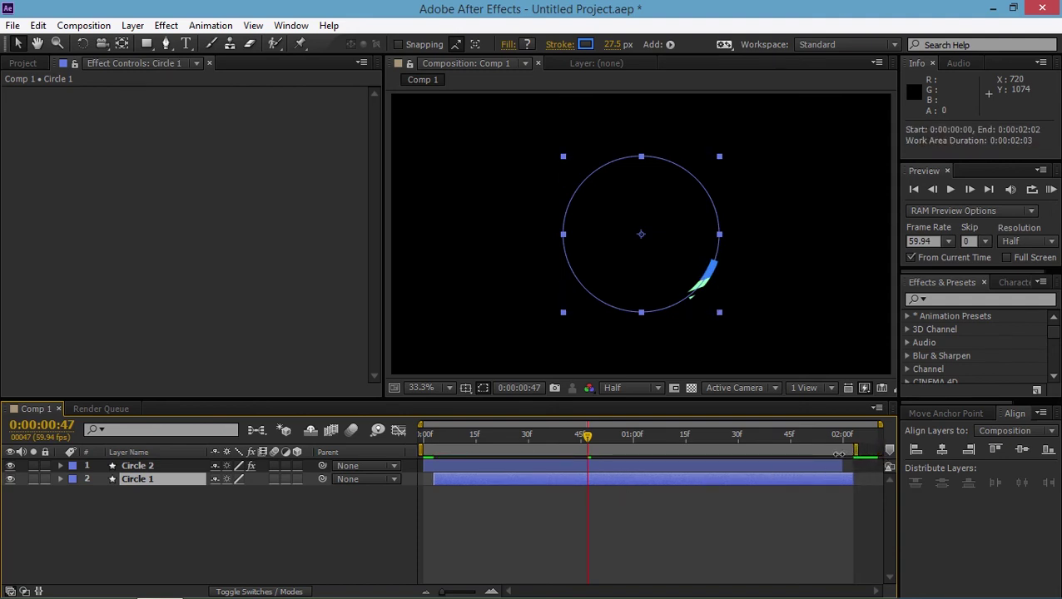
right_click(832, 451)
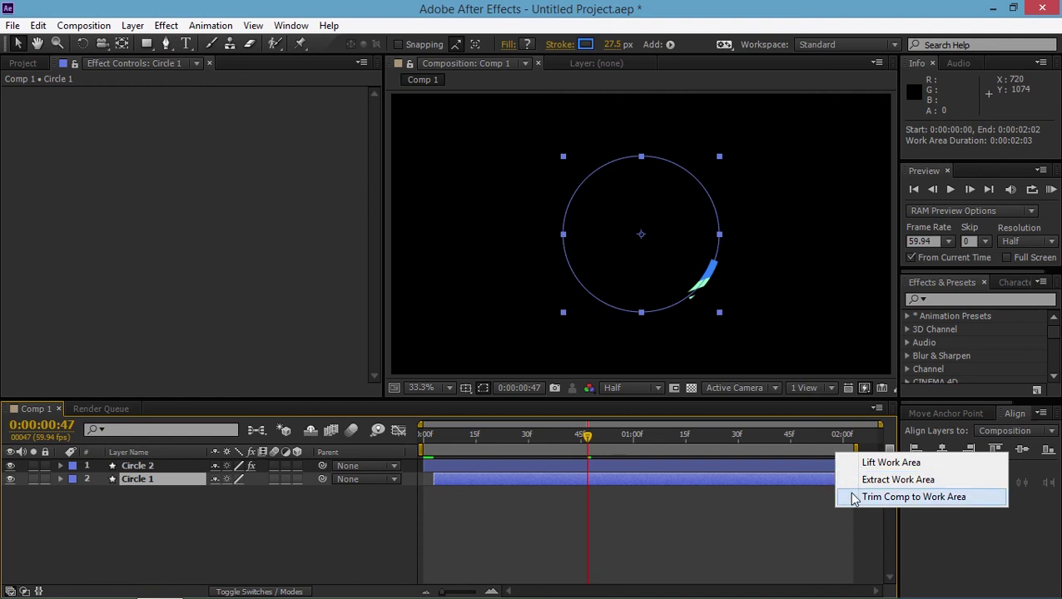
click(849, 495)
click(914, 190)
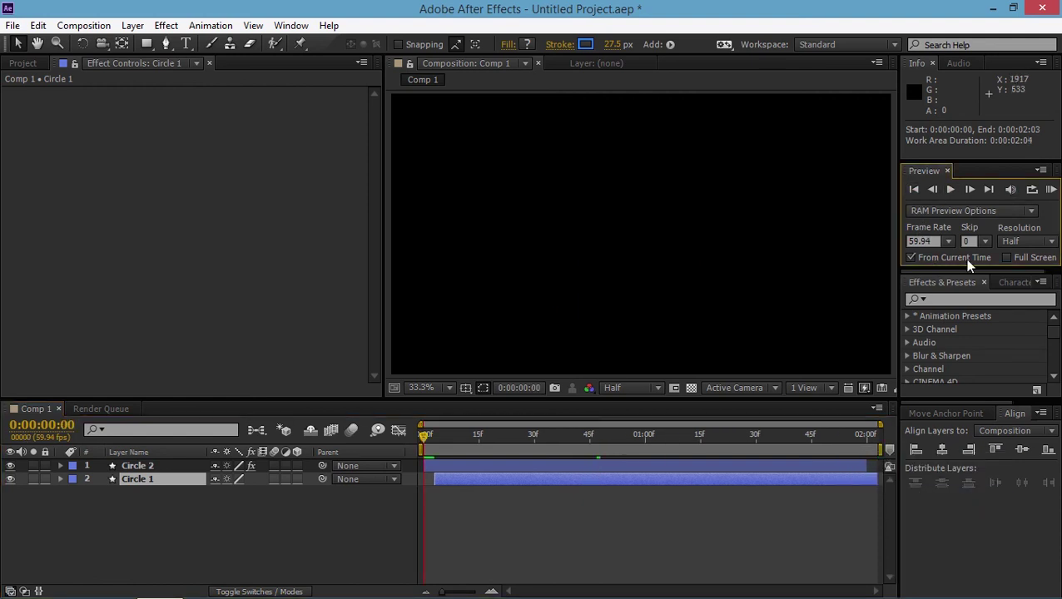
click(1051, 190)
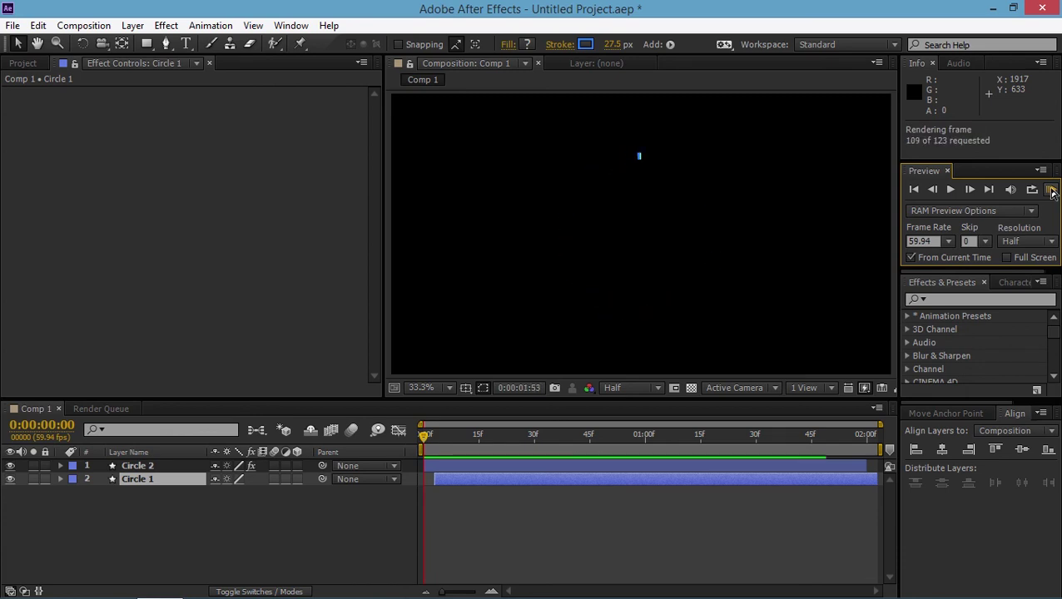